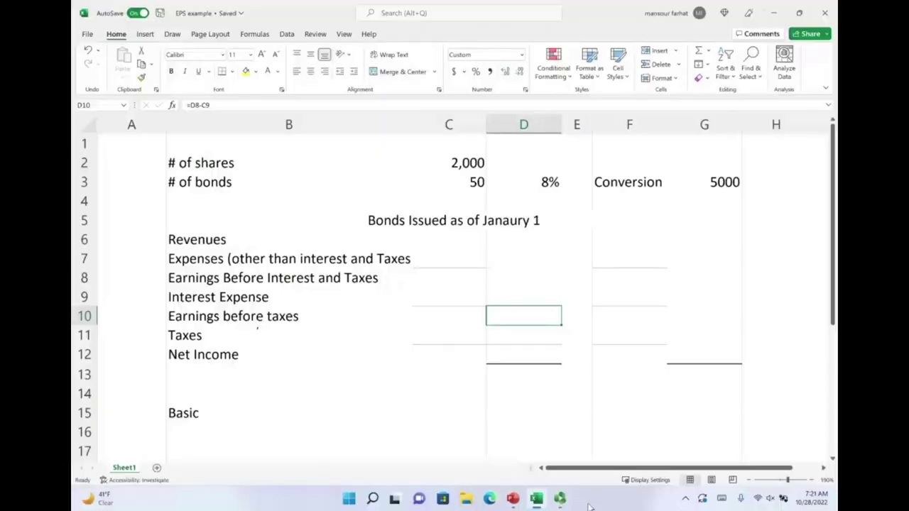
Ink arrows at the share and bond counts, circle the 8% rate, and underline the 5,000 conversion
mouse_move(351, 164)
left_mouse_down()
mouse_move(420, 162)
mouse_move(391, 186)
mouse_move(437, 183)
left_mouse_up()
left_click_drag(548, 169, 573, 164)
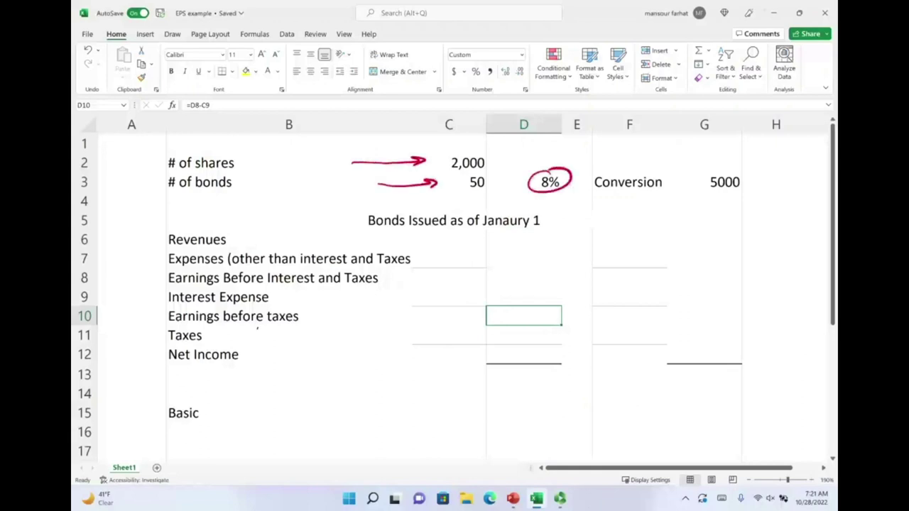
left_click_drag(490, 178, 701, 166)
mouse_move(651, 139)
left_mouse_down()
mouse_move(651, 150)
mouse_move(681, 147)
left_mouse_up()
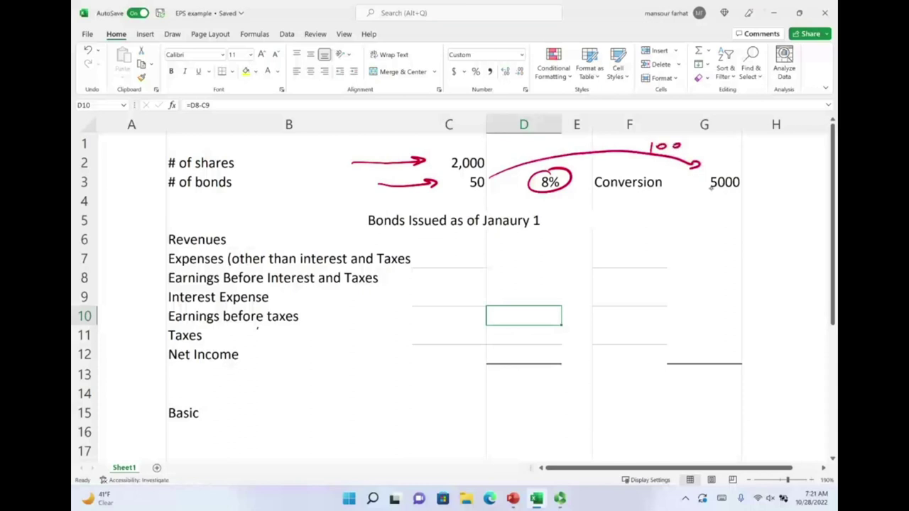
left_click_drag(710, 189, 738, 188)
Reveal the 19,000 revenues, enter 8600 expenses in C7, and reveal the 10,400 EBIT in D8
left_click(444, 242)
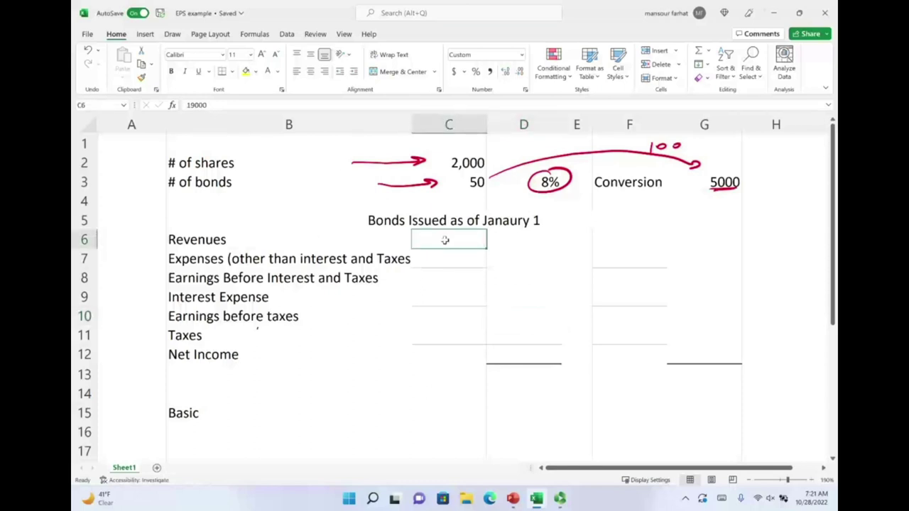
left_click(277, 71)
left_click(273, 86)
left_click(444, 260)
type("8600")
key("ctrl+Return")
left_click(536, 277)
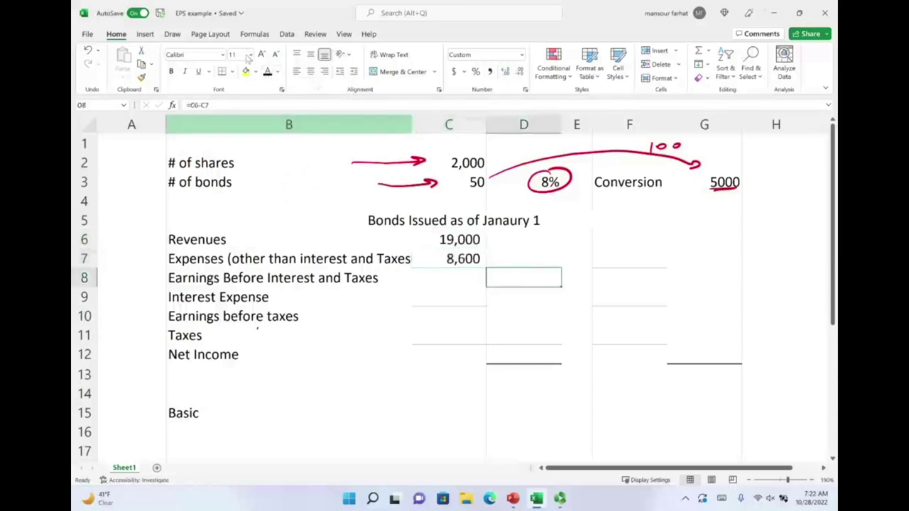
left_click(267, 72)
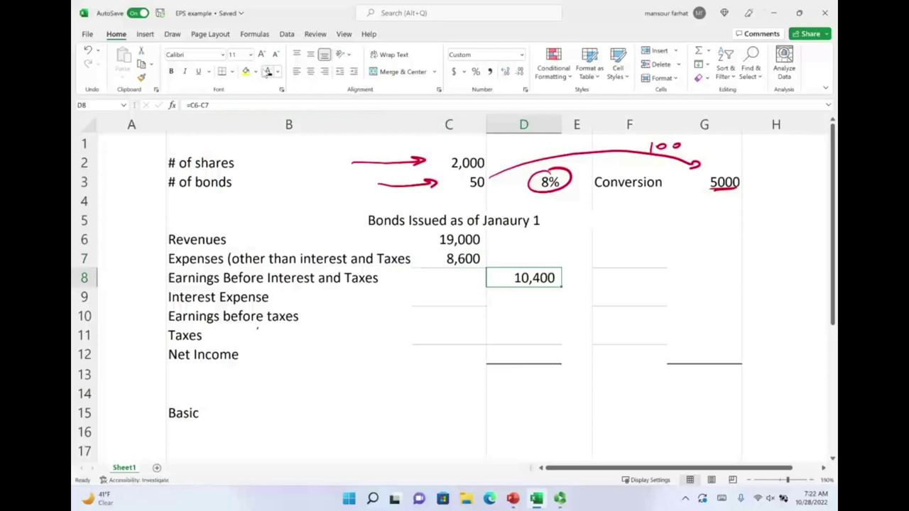
Mark Interest and Taxes in ink and inspect C9's interest formula without changing it
mouse_move(270, 270)
left_mouse_down()
mouse_move(266, 287)
mouse_move(319, 283)
mouse_move(268, 269)
left_mouse_up()
mouse_move(353, 277)
left_mouse_down()
mouse_move(348, 286)
mouse_move(381, 281)
left_mouse_up()
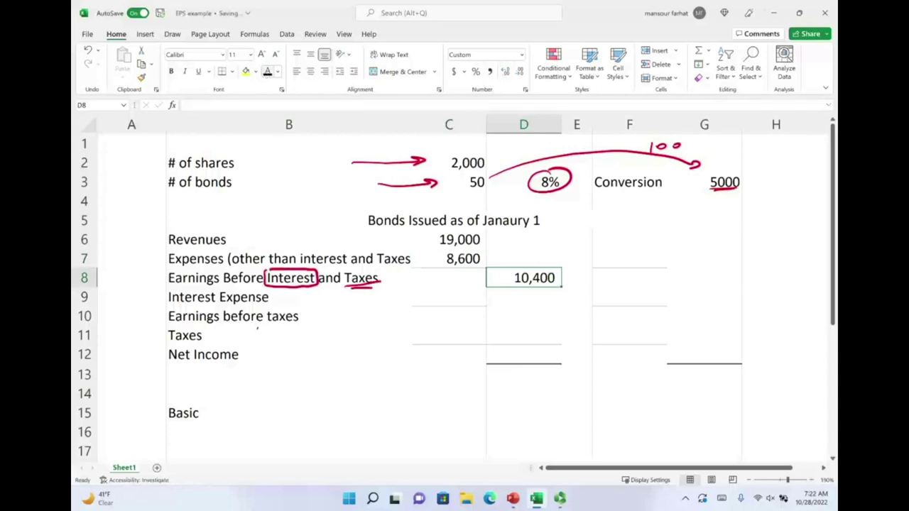
left_click(448, 297)
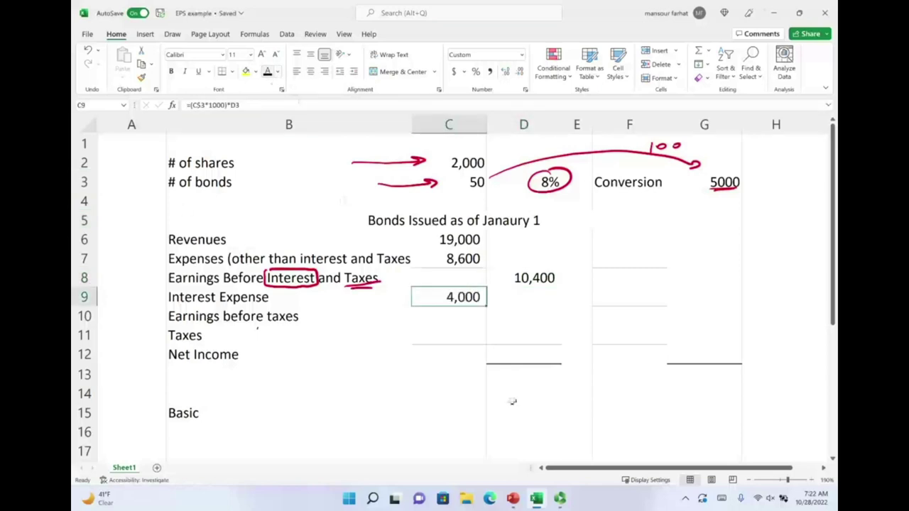
double_click(457, 299)
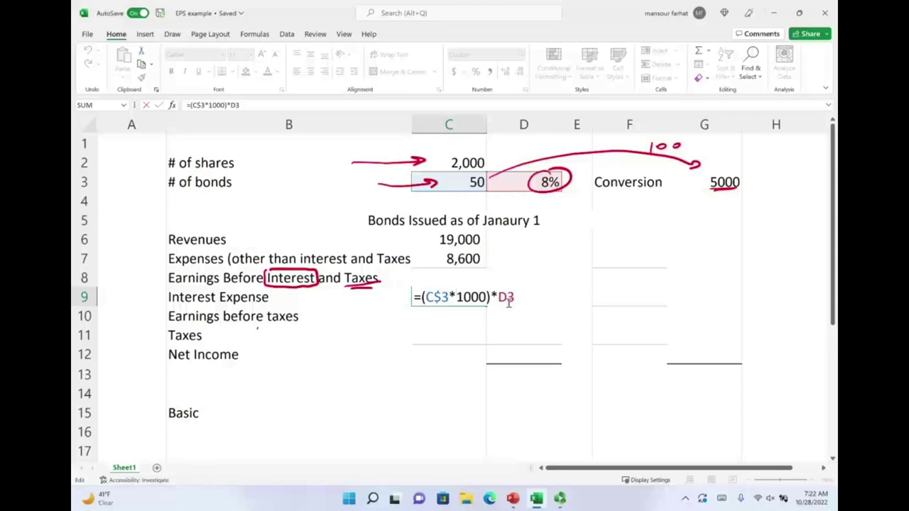
key("ctrl+Return")
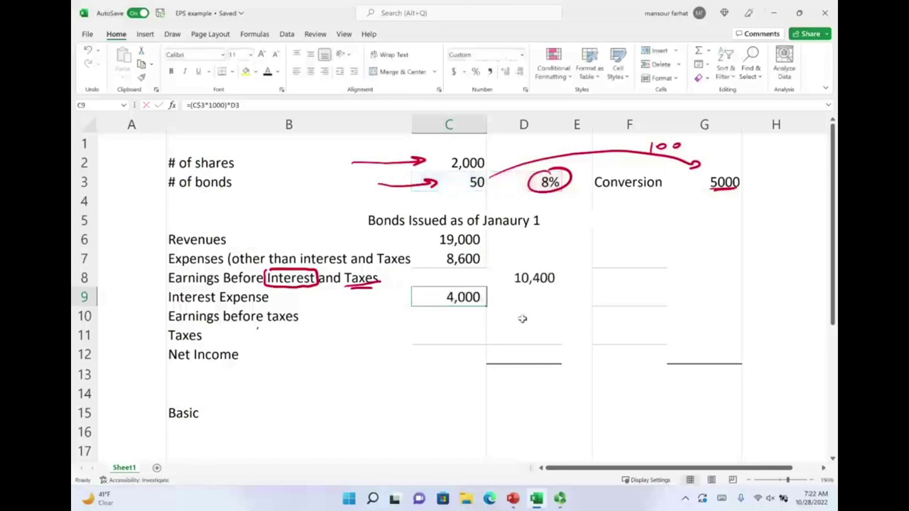
Reveal 6,400 pre-tax earnings in D10, 1,344 taxes in C11 and 5,056 net income in D12
left_click(523, 317)
left_click(277, 72)
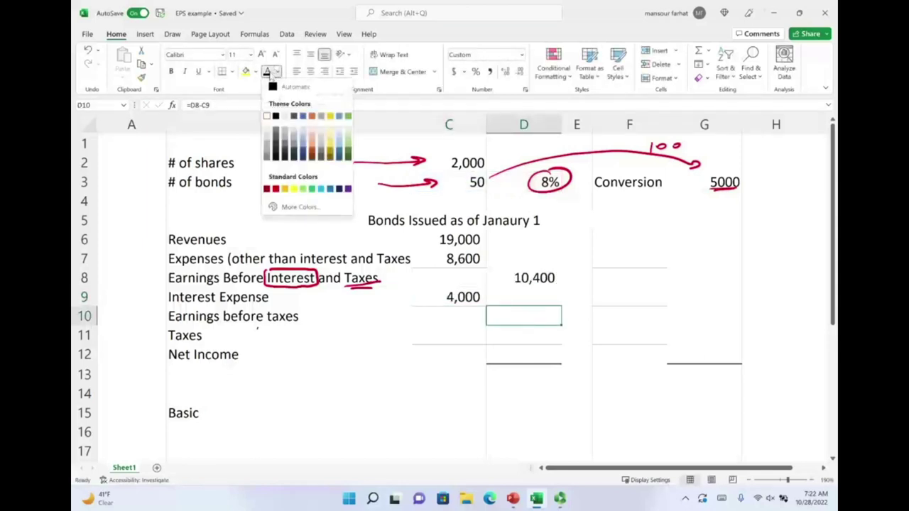
left_click(276, 107)
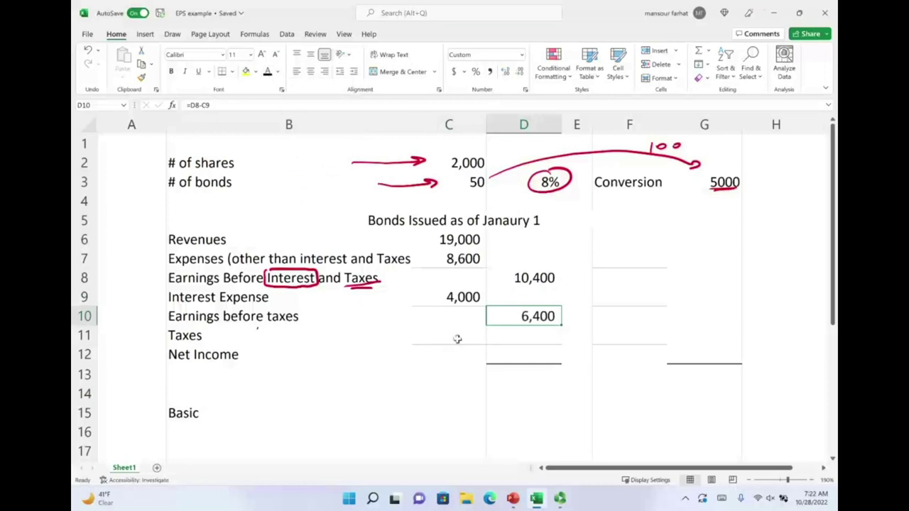
left_click(455, 337)
left_click(268, 71)
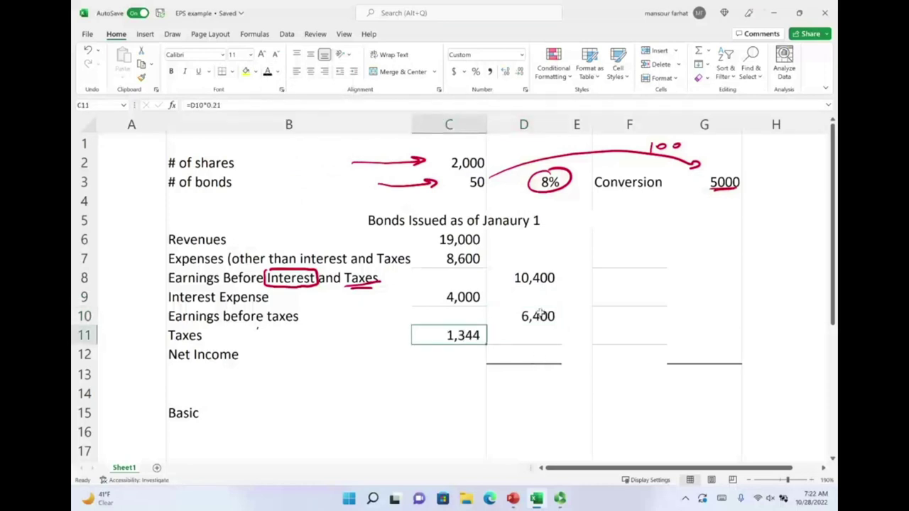
left_click(543, 354)
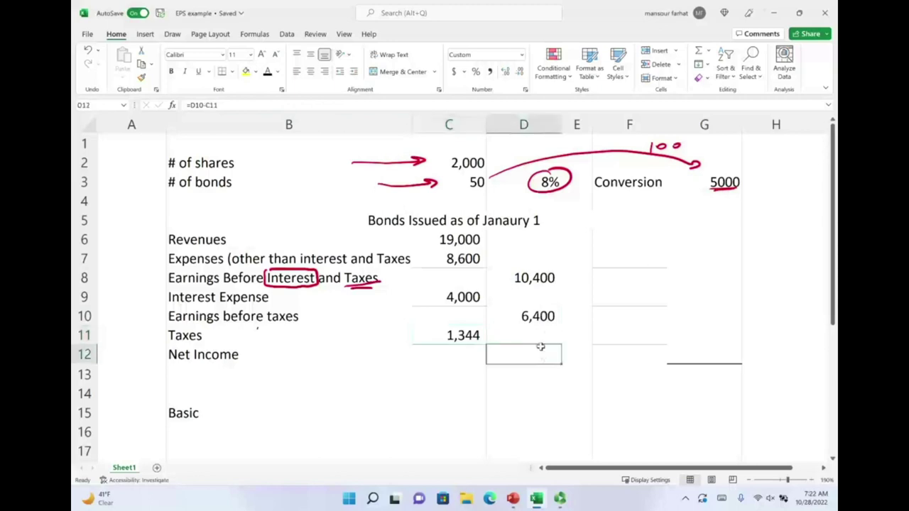
left_click(267, 72)
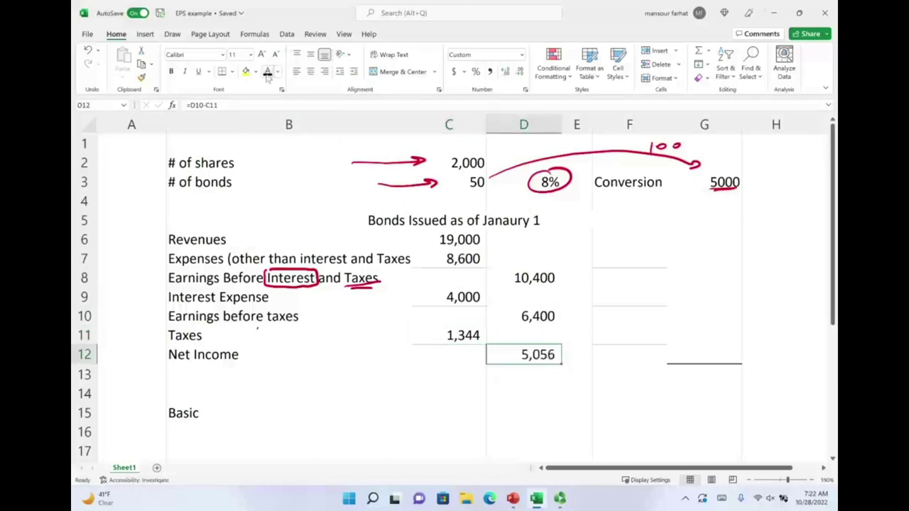
left_click(523, 415)
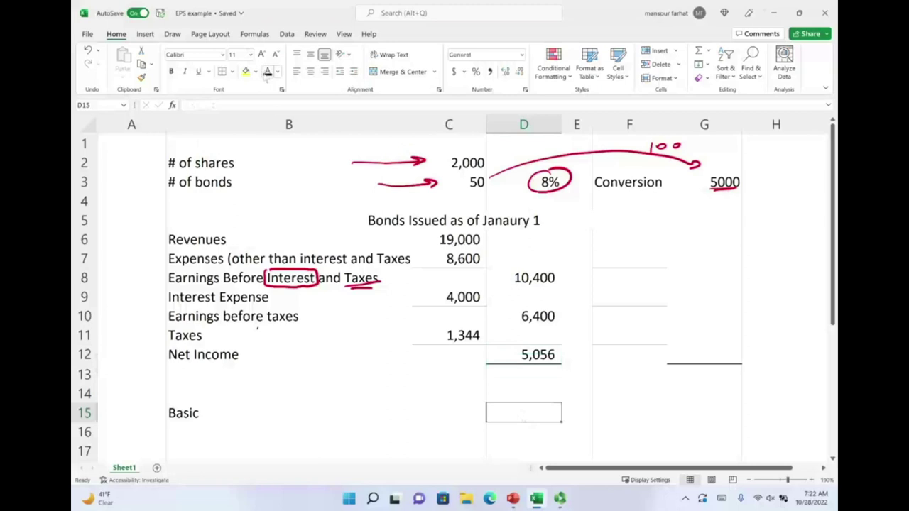
Reveal the basic EPS in C15 and handwrite (5,056 − 0) / 7,000 = 2.53 in red ink
left_click(462, 412)
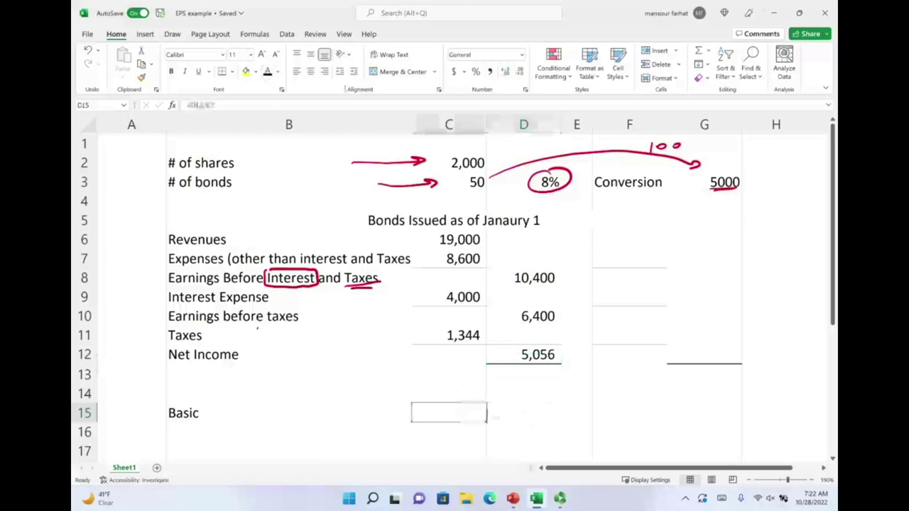
left_click(268, 74)
mouse_move(220, 370)
left_mouse_down()
mouse_move(214, 377)
mouse_move(228, 387)
mouse_move(247, 375)
mouse_move(260, 381)
left_mouse_up()
mouse_move(276, 368)
left_mouse_down()
mouse_move(272, 377)
mouse_move(297, 375)
left_mouse_up()
mouse_move(317, 367)
left_mouse_down()
mouse_move(306, 373)
mouse_move(315, 368)
left_mouse_up()
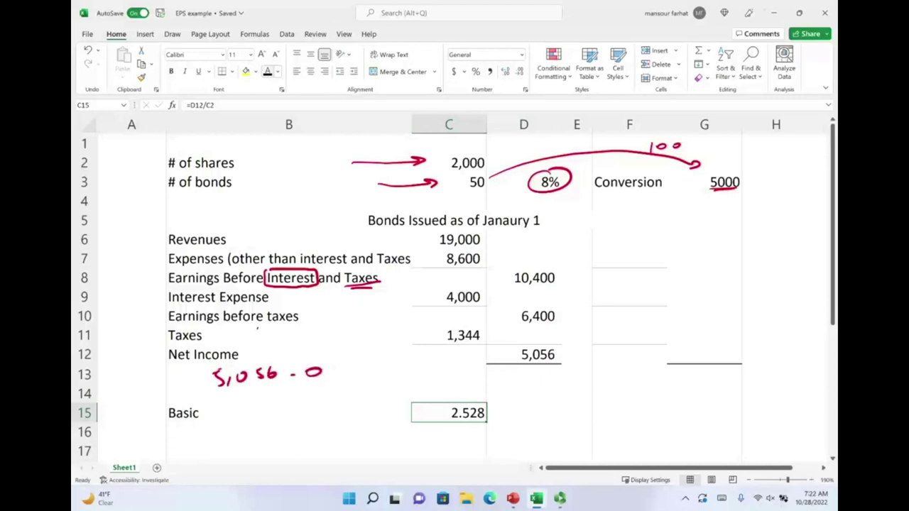
left_click_drag(209, 392, 351, 382)
left_click_drag(239, 399, 253, 411)
left_click_drag(266, 397, 283, 403)
mouse_move(347, 381)
left_mouse_down()
mouse_move(359, 376)
mouse_move(354, 386)
left_mouse_up()
left_click_drag(366, 371, 387, 376)
left_click(382, 375)
left_click_drag(387, 365, 399, 377)
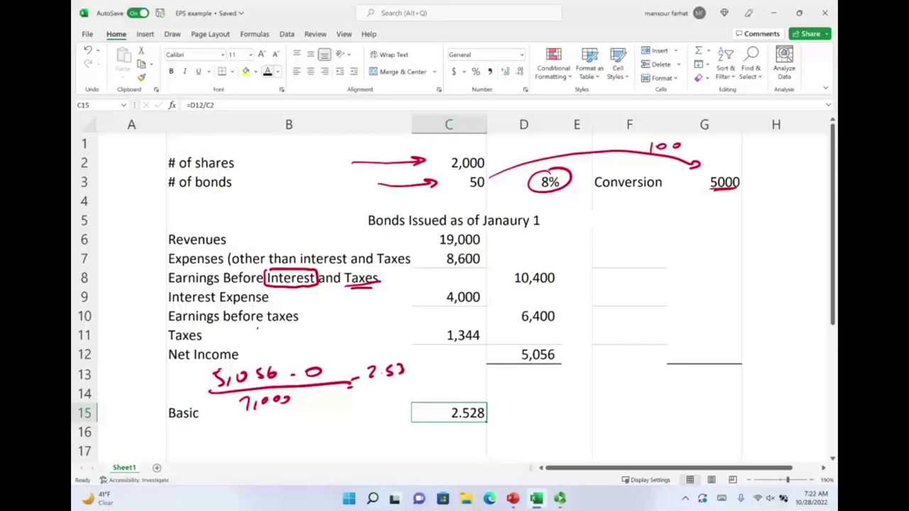
Round C15's basic EPS to 2.53 and right-align it
left_click(353, 72)
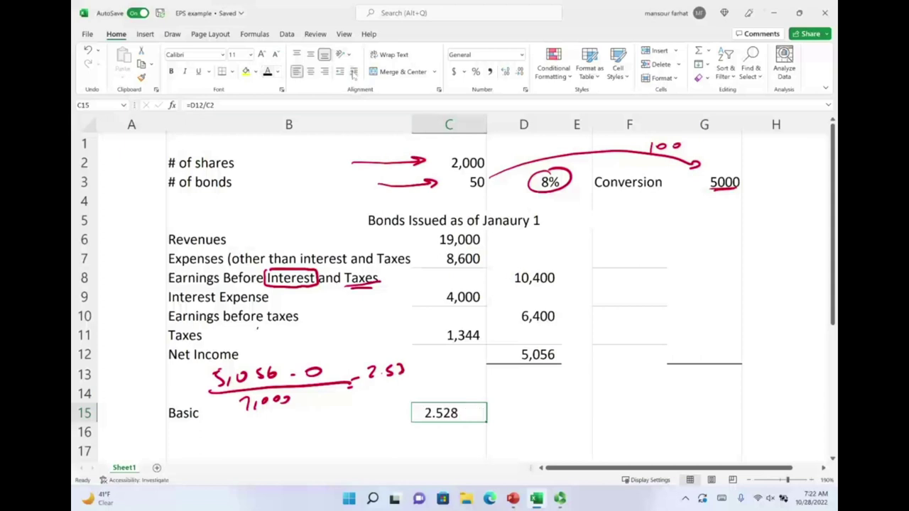
left_click(340, 72)
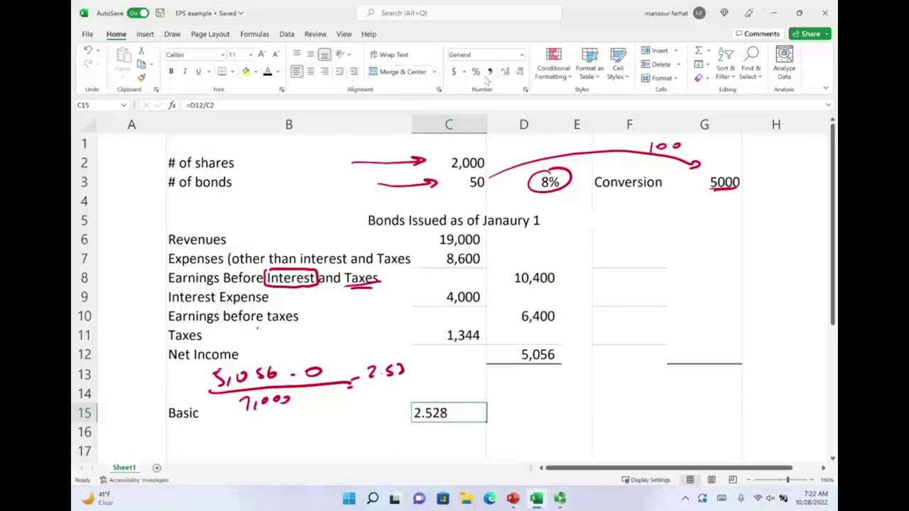
left_click(520, 73)
left_click(326, 73)
left_click(599, 384)
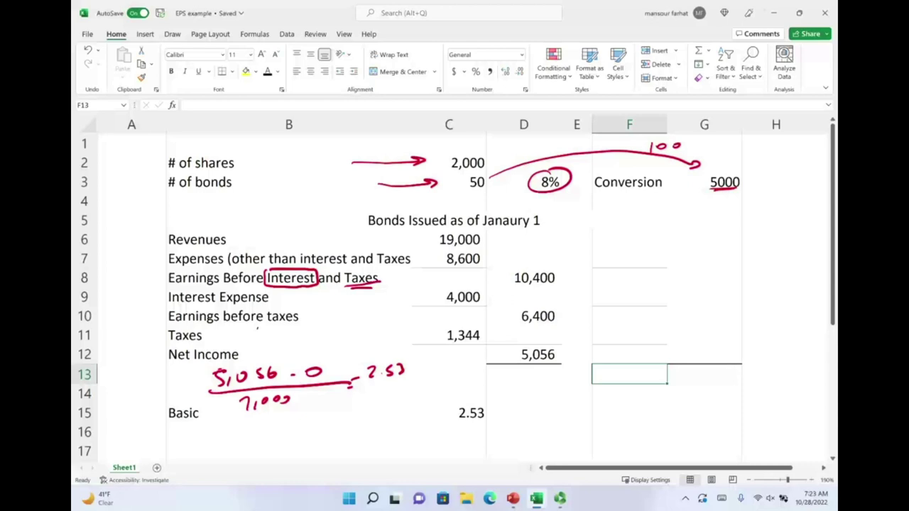
Cross out the 4,000 interest in ink and reveal 19,000 revenue, 8,600 expenses and 10,400 in F6:G8
mouse_move(425, 291)
left_mouse_down()
mouse_move(434, 302)
mouse_move(425, 303)
left_mouse_up()
left_click(636, 241)
left_click(268, 71)
left_click(635, 264)
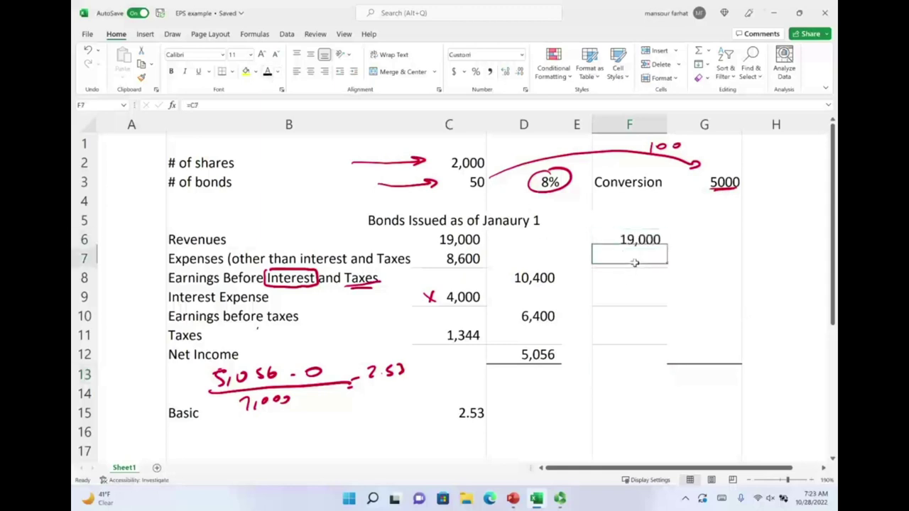
left_click(268, 71)
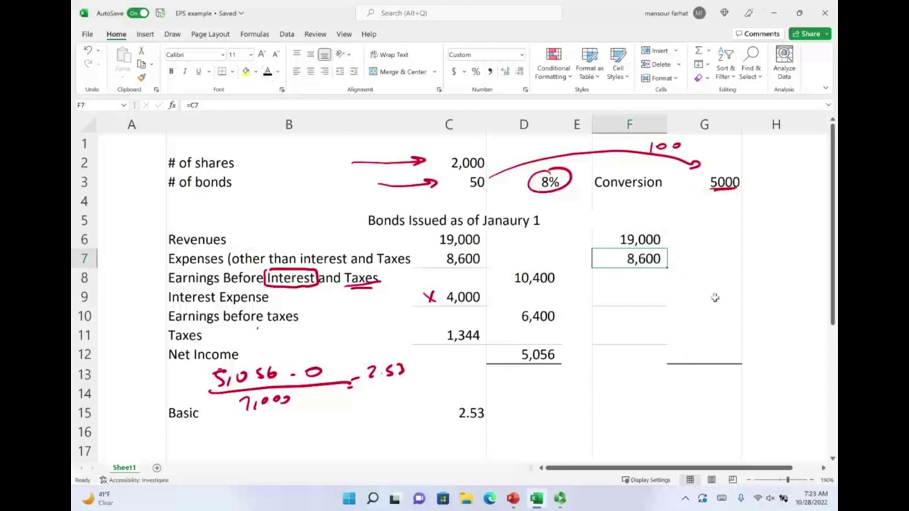
left_click(708, 273)
left_click(269, 74)
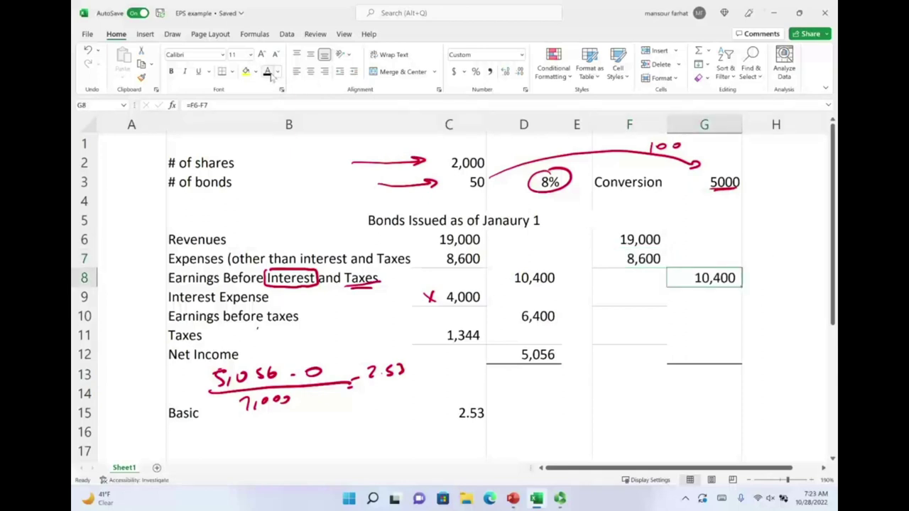
Reveal zero interest in F9, 10,400 in G10, 2,184 taxes in F11 and 8,216 in G12
left_click(600, 298)
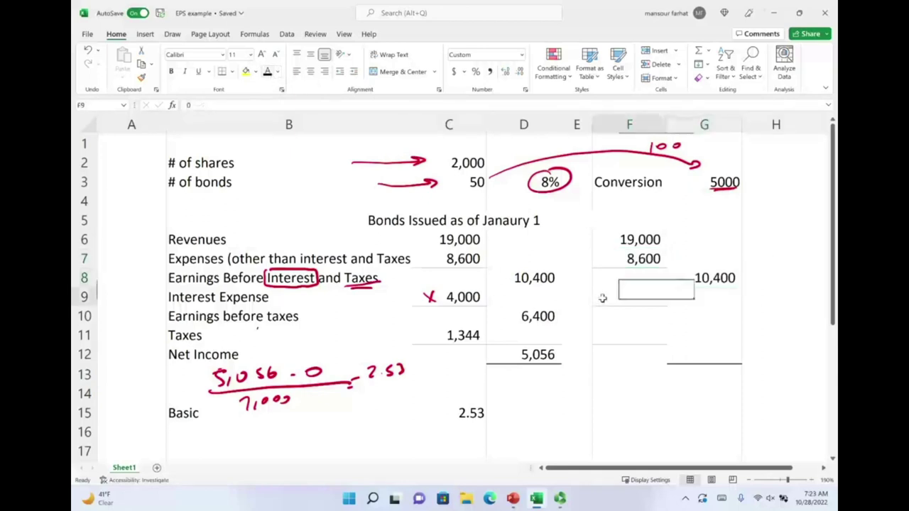
left_click(269, 74)
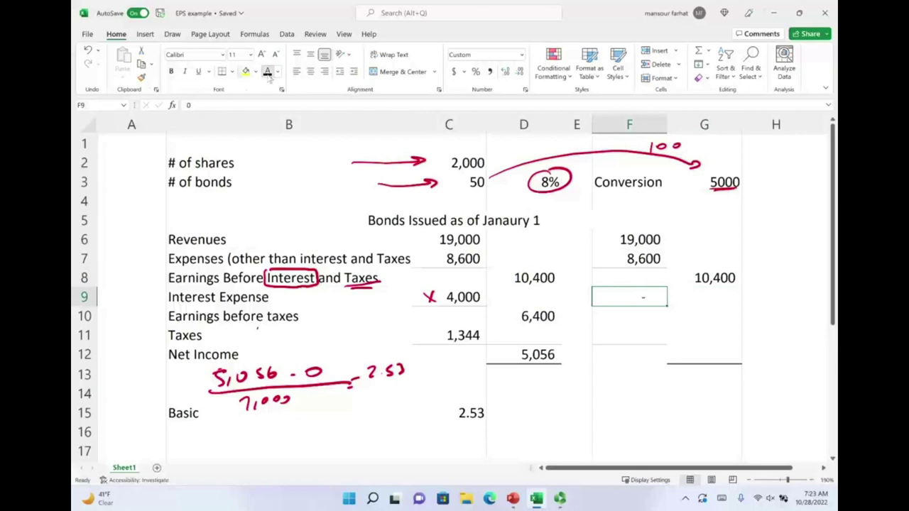
left_click(700, 316)
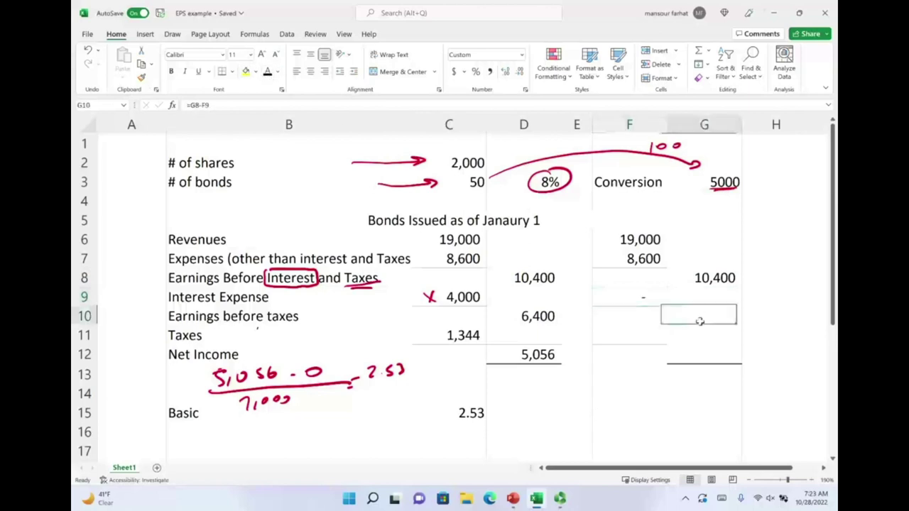
left_click(268, 73)
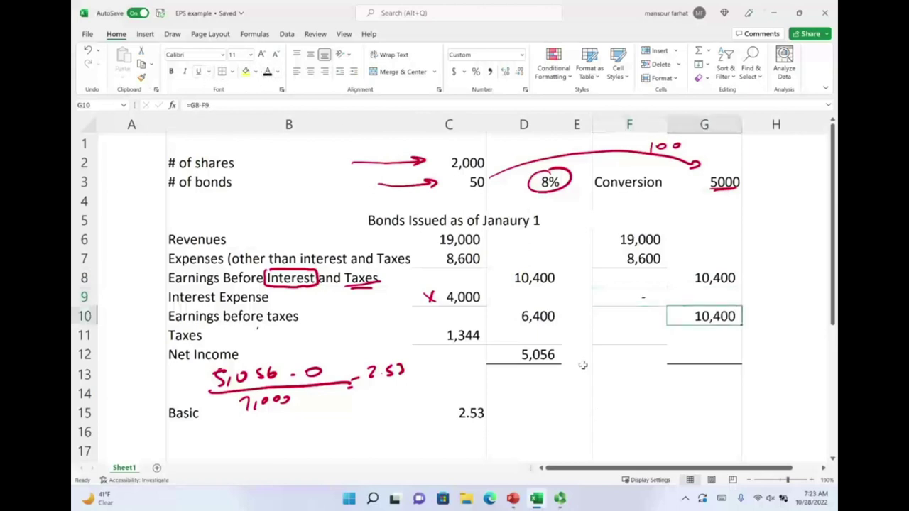
left_click(612, 339)
left_click(268, 73)
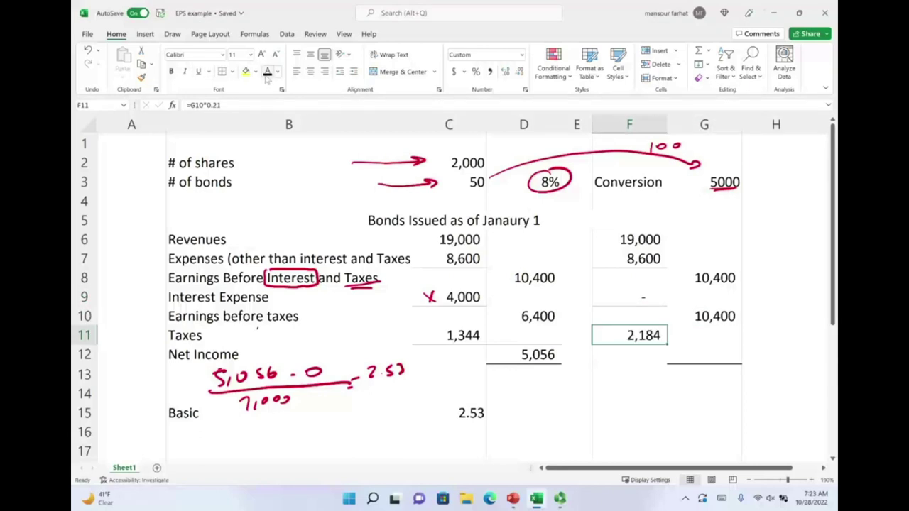
left_click(733, 361)
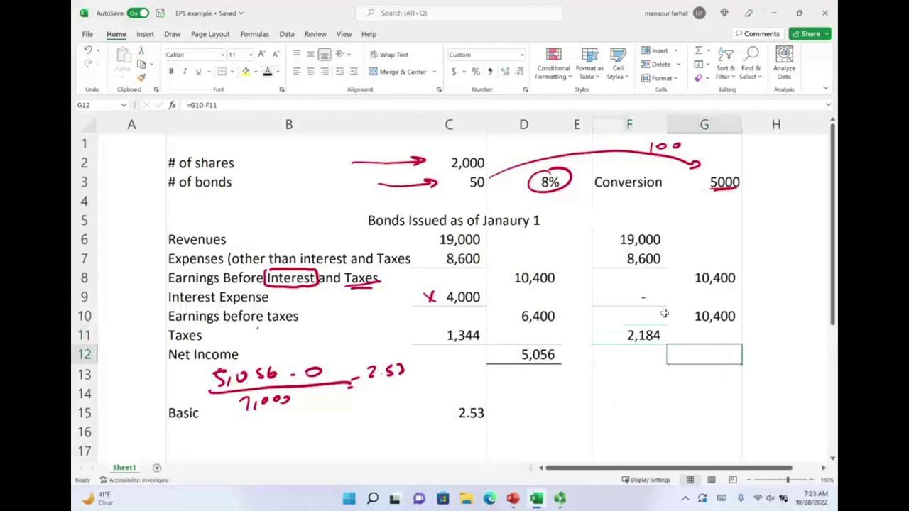
left_click(267, 74)
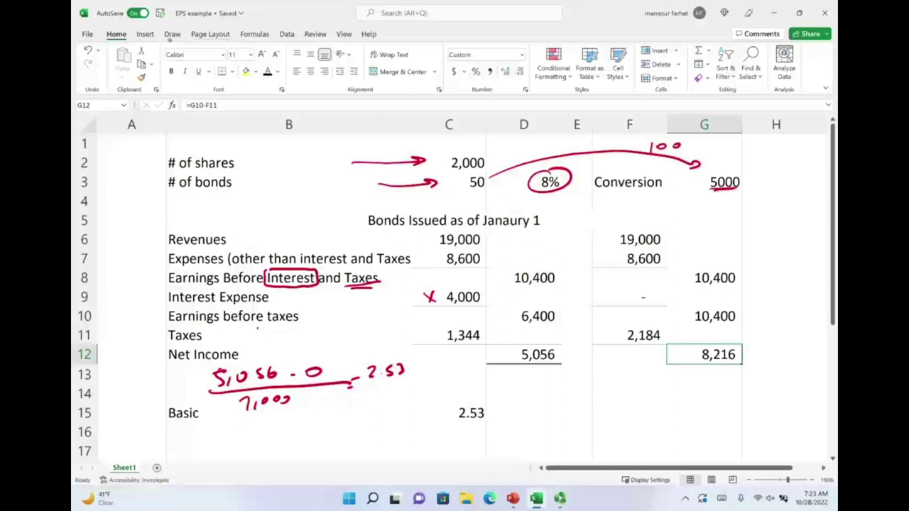
left_click(172, 35)
With the black pen, circle the 4,000 interest and arrow the zero interest and 2,184 taxes
left_click(222, 60)
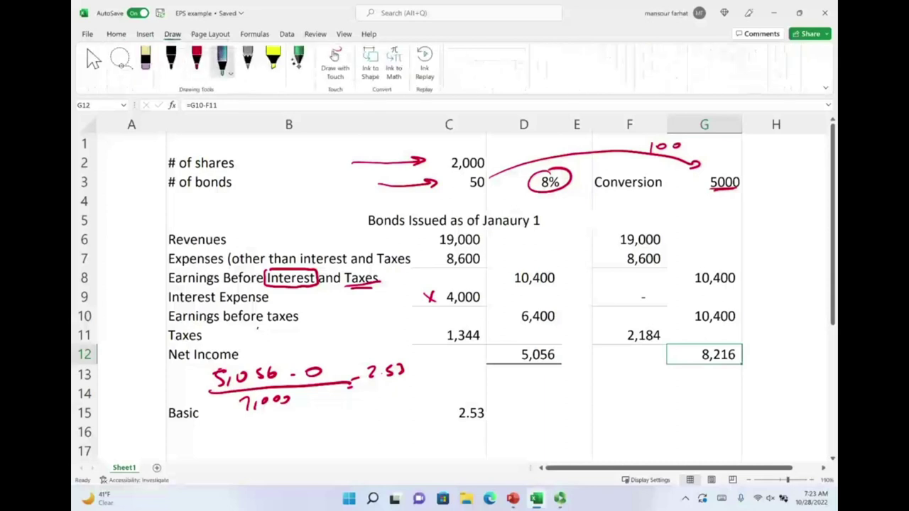
left_click(171, 60)
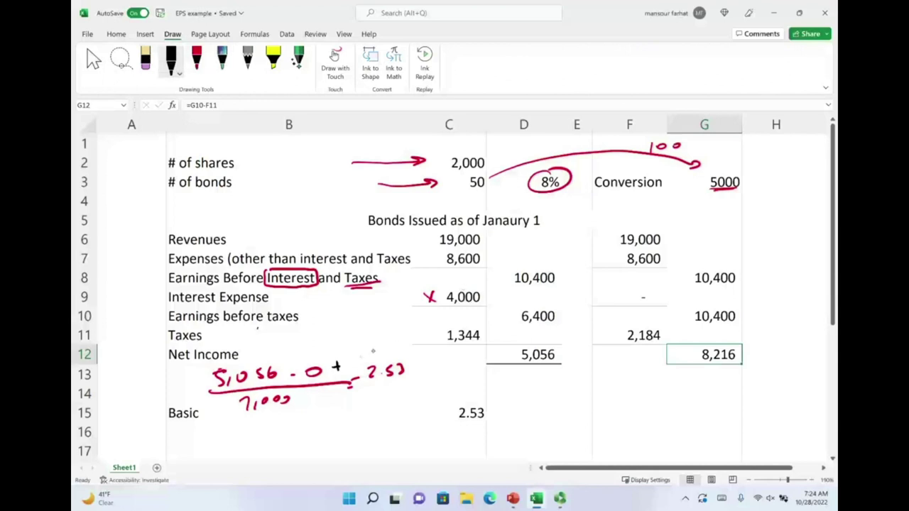
mouse_move(469, 288)
left_mouse_down()
mouse_move(439, 304)
mouse_move(439, 293)
mouse_move(435, 339)
left_mouse_up()
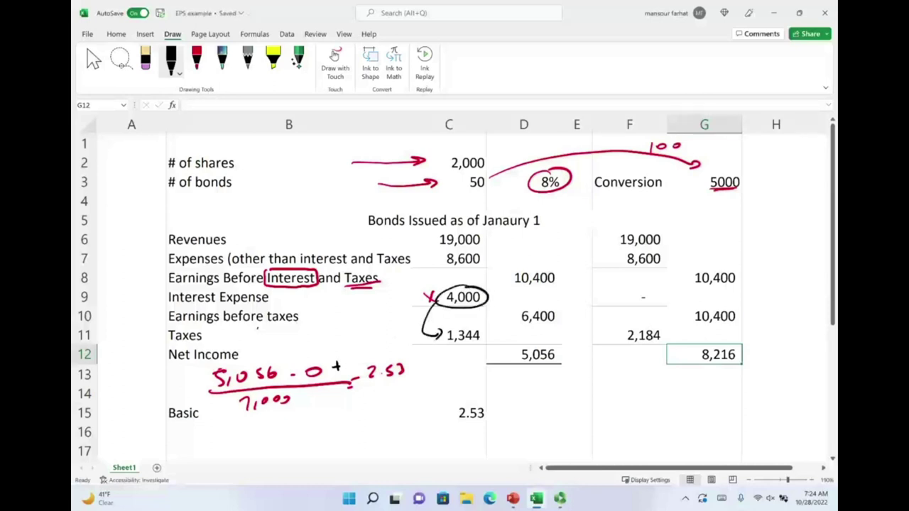
left_click_drag(625, 289, 629, 303)
left_click_drag(618, 346, 623, 328)
Handwrite 4,000 × (1-.21) = 3,160 and underline the result
mouse_move(473, 376)
left_mouse_down()
mouse_move(483, 384)
mouse_move(567, 375)
mouse_move(590, 384)
left_mouse_up()
left_click_drag(534, 365, 534, 388)
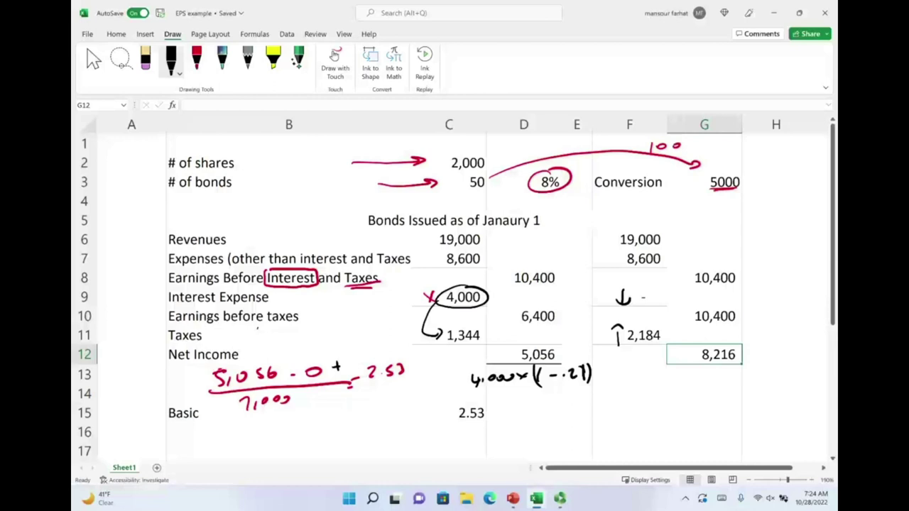
left_click_drag(594, 373, 606, 377)
mouse_move(529, 394)
left_mouse_down()
mouse_move(546, 397)
mouse_move(529, 410)
mouse_move(581, 397)
left_mouse_up()
left_click_drag(530, 412, 584, 411)
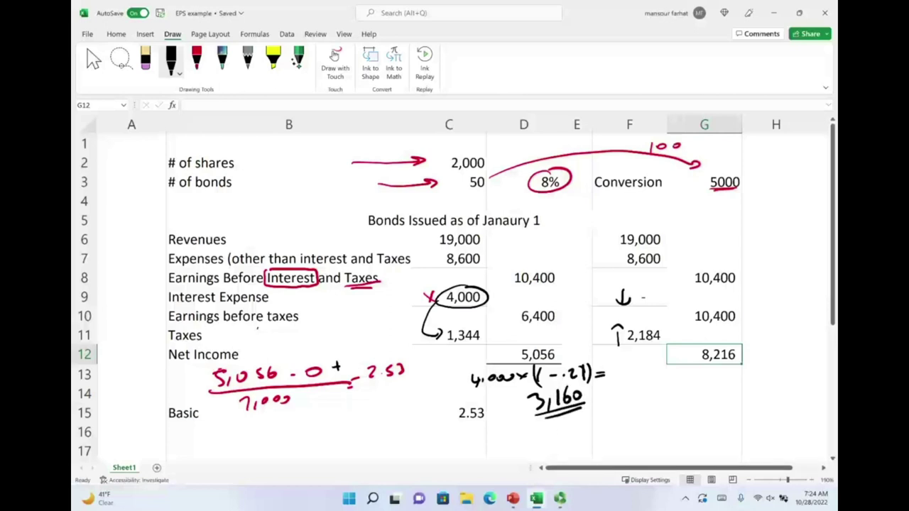
Add 3,160 to the EPS numerator note and arrow it to the circled 8,216 net income
mouse_move(340, 340)
left_mouse_down()
mouse_move(349, 346)
mouse_move(342, 358)
left_mouse_up()
mouse_move(355, 348)
left_mouse_down()
mouse_move(353, 362)
mouse_move(368, 350)
left_mouse_up()
left_click_drag(380, 335, 380, 348)
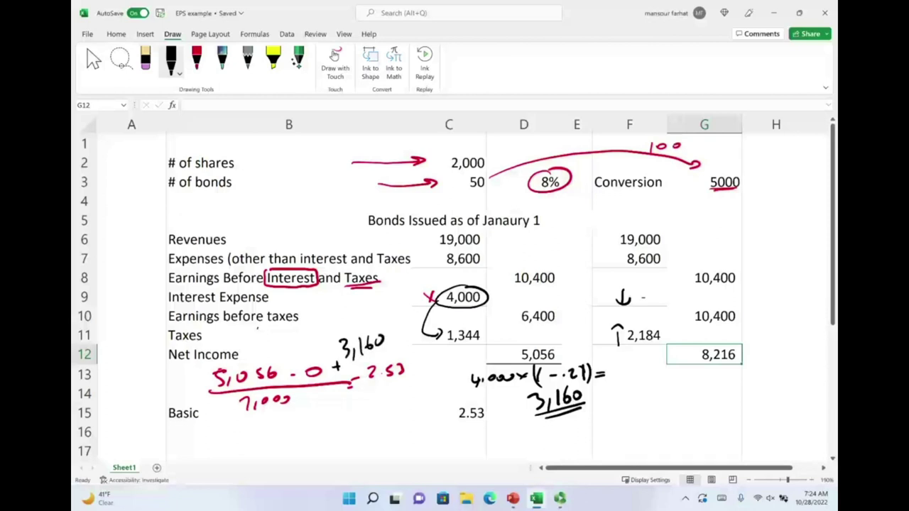
mouse_move(731, 339)
left_mouse_down()
mouse_move(748, 345)
mouse_move(735, 339)
left_mouse_up()
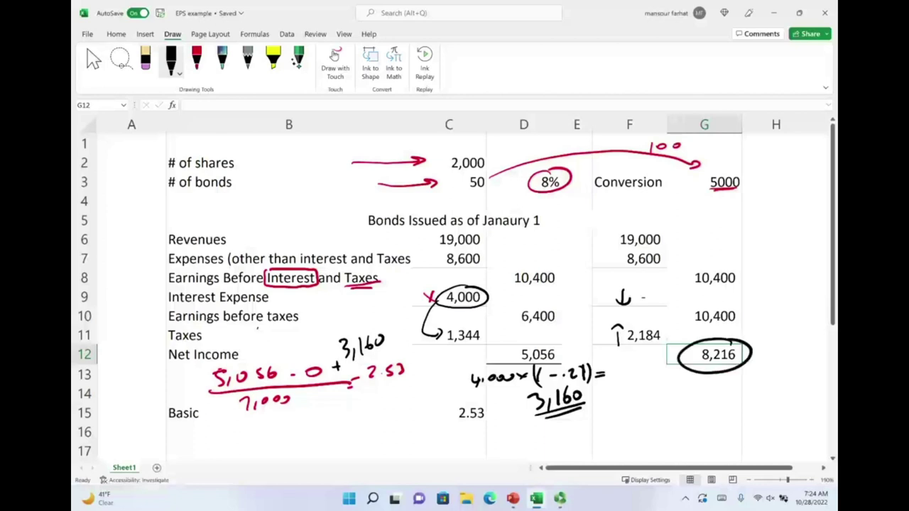
mouse_move(216, 368)
left_mouse_down()
mouse_move(211, 387)
mouse_move(326, 375)
mouse_move(391, 329)
mouse_move(213, 376)
left_mouse_up()
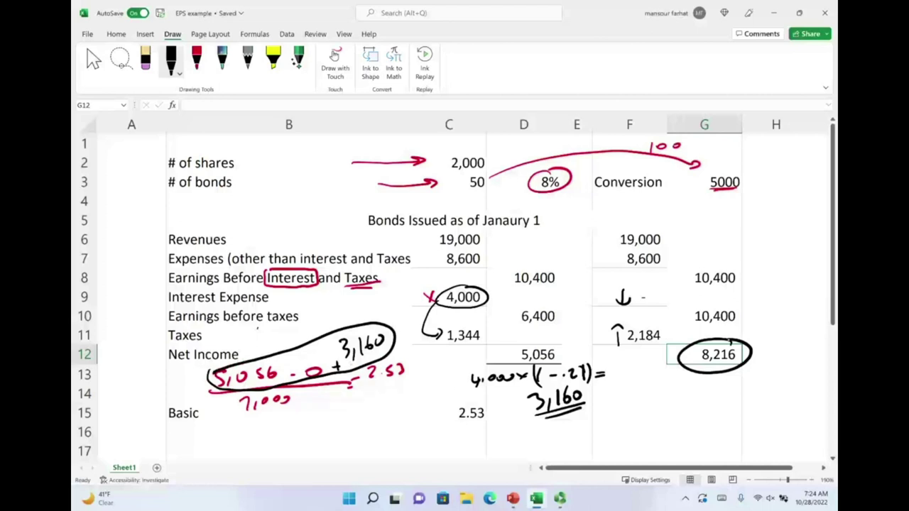
mouse_move(389, 328)
left_mouse_down()
mouse_move(529, 324)
mouse_move(659, 356)
mouse_move(647, 361)
left_mouse_up()
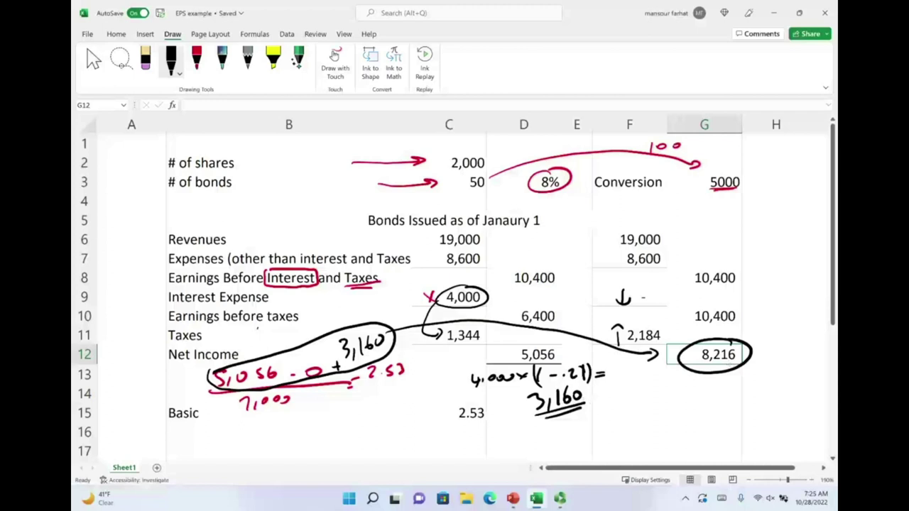
Write +5,000 shares in the denominator note and erase stray ink strokes
left_click_drag(301, 403, 353, 399)
mouse_move(589, 371)
left_mouse_down()
mouse_move(554, 401)
mouse_move(504, 378)
left_mouse_up()
left_click_drag(546, 418, 581, 408)
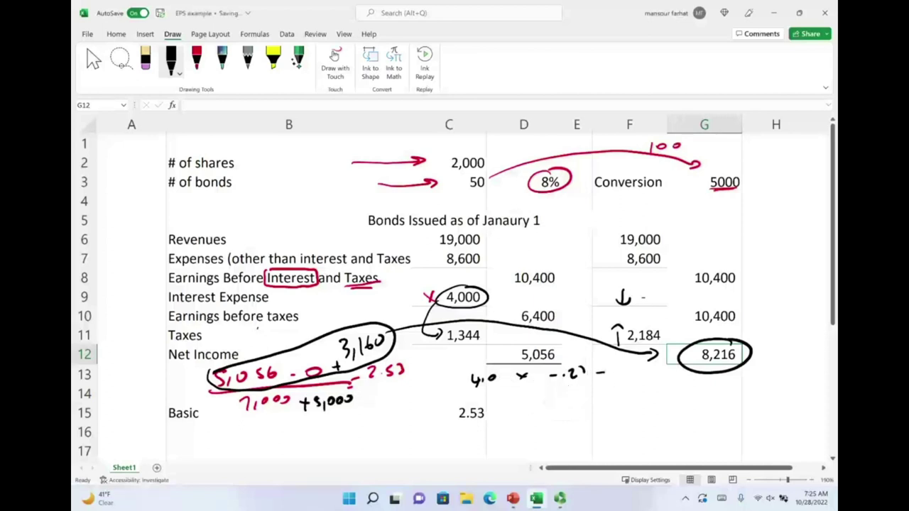
Select diluted EPS cell G15 and ink an arrow from basic 2.53 to diluted 2.24
key("Escape")
key("Down")
key("Down")
key("Down")
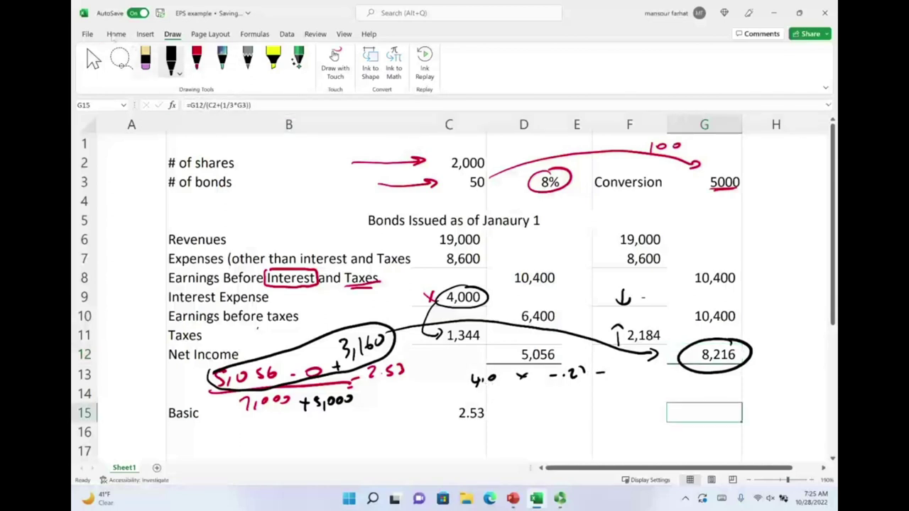
left_click(116, 33)
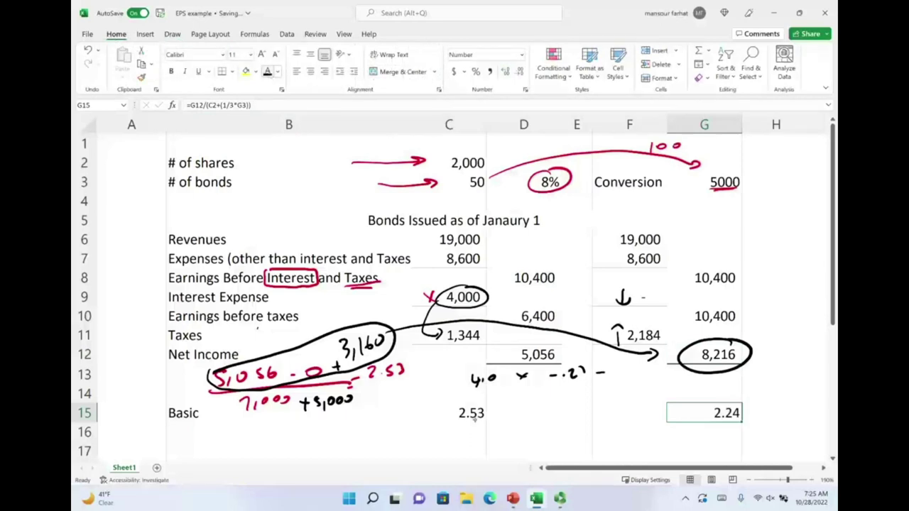
mouse_move(473, 420)
left_mouse_down()
mouse_move(613, 437)
mouse_move(710, 432)
left_mouse_up()
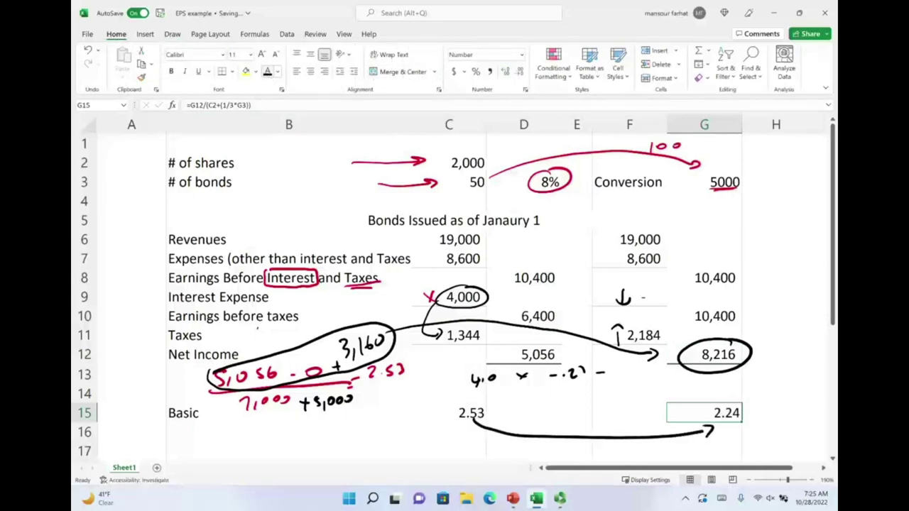
Erase the old interest and tax marks and rewrite 4,000 × (1-.21) neatly in ink
mouse_move(639, 350)
left_mouse_down()
mouse_move(625, 334)
mouse_move(622, 300)
mouse_move(438, 288)
left_mouse_up()
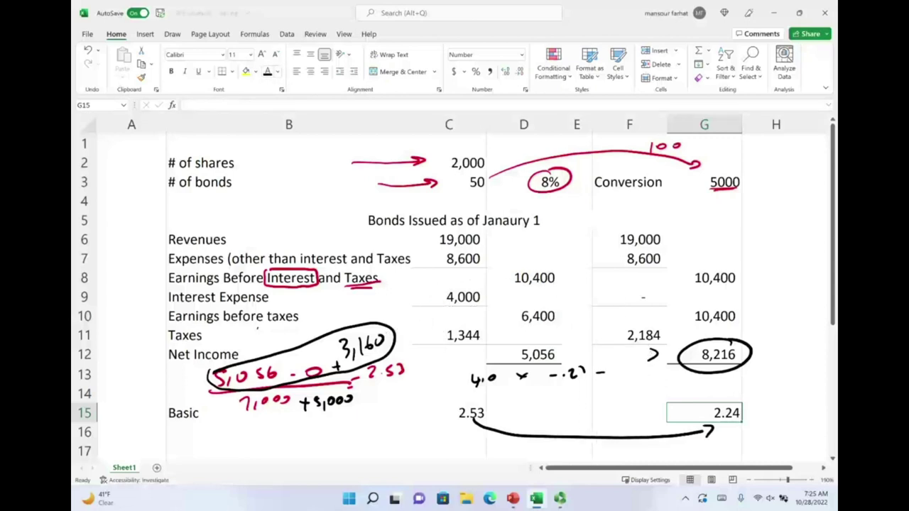
mouse_move(572, 374)
left_mouse_down()
mouse_move(468, 382)
mouse_move(512, 388)
left_mouse_up()
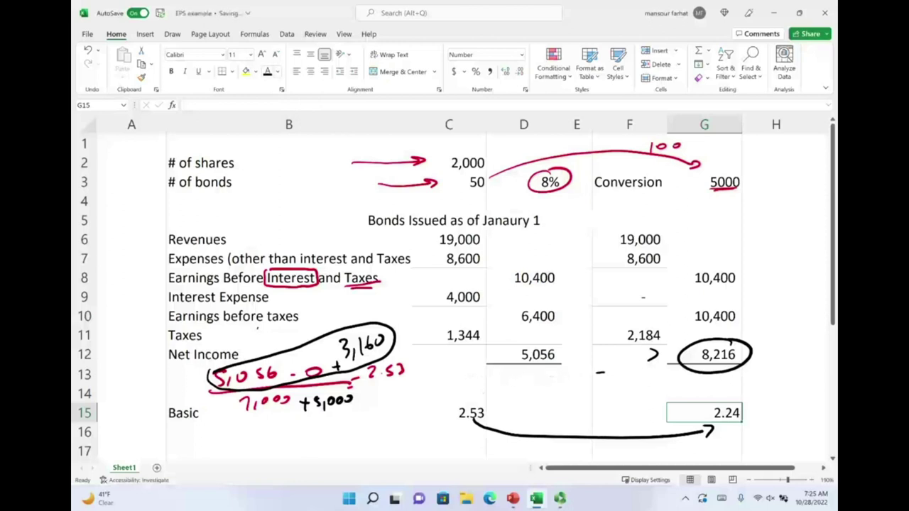
mouse_move(458, 375)
left_mouse_down()
mouse_move(466, 387)
mouse_move(497, 378)
mouse_move(576, 380)
mouse_move(603, 369)
mouse_move(608, 390)
left_mouse_up()
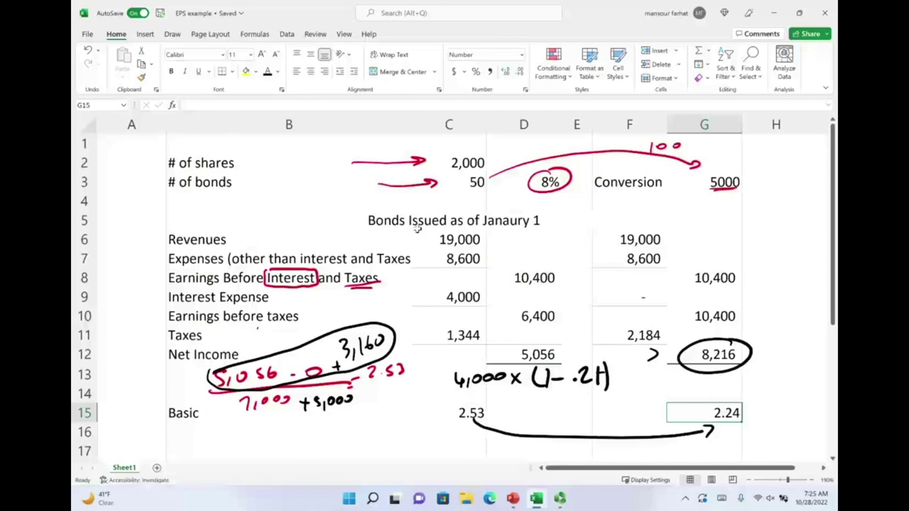
scroll(417, 227, "down", 3)
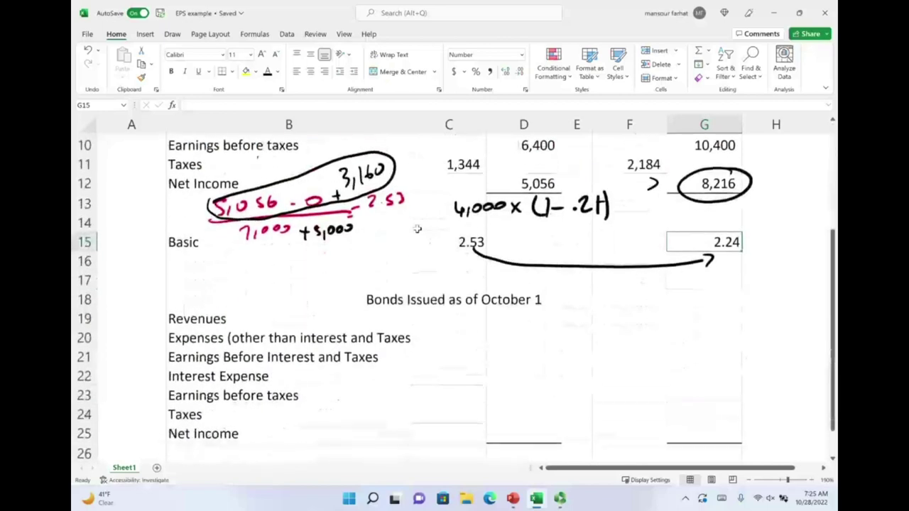
Reveal October 1 revenues of 19,000 and EBIT of 10,400, and inspect C22's 1,000 interest formula
left_click_drag(458, 337, 500, 375)
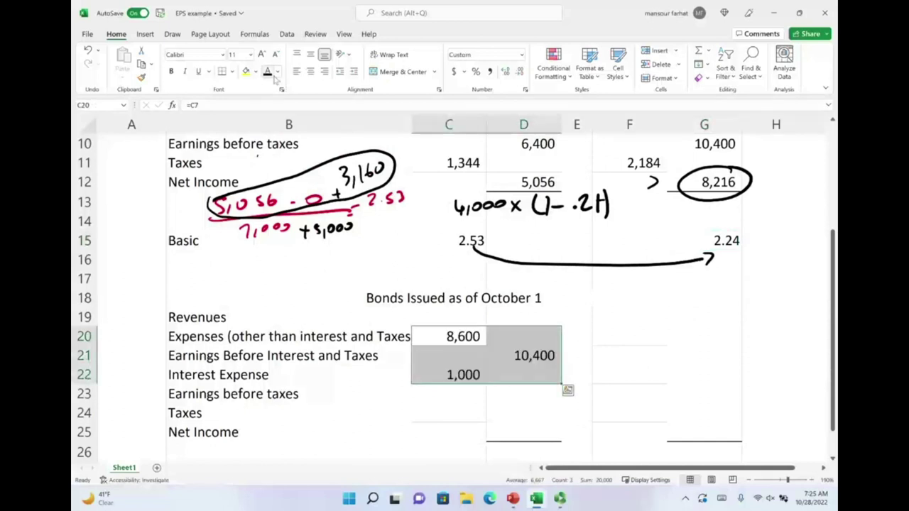
left_click(422, 317)
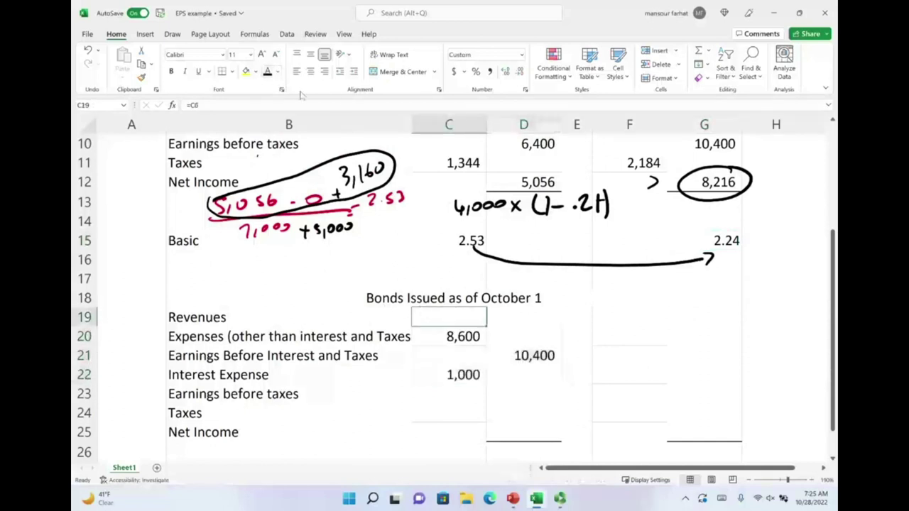
left_click(268, 73)
left_click(512, 356)
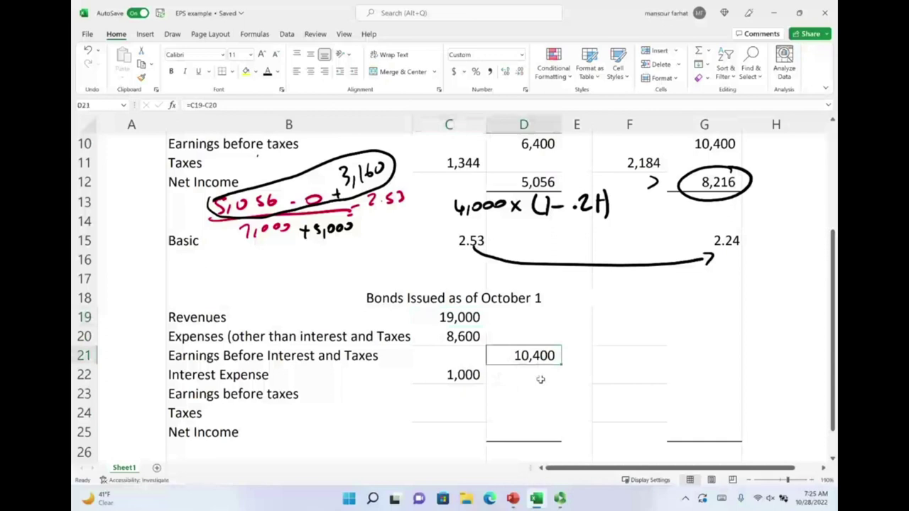
left_click(463, 380)
double_click(476, 376)
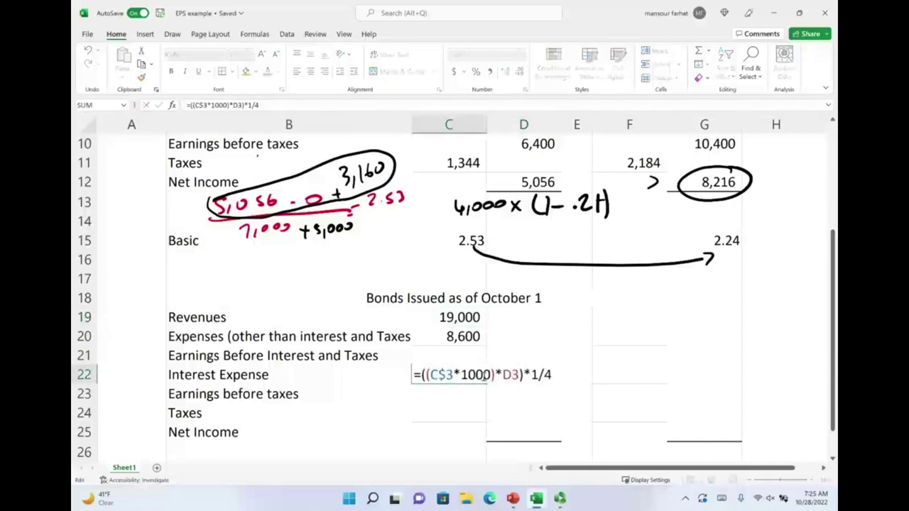
key("Escape")
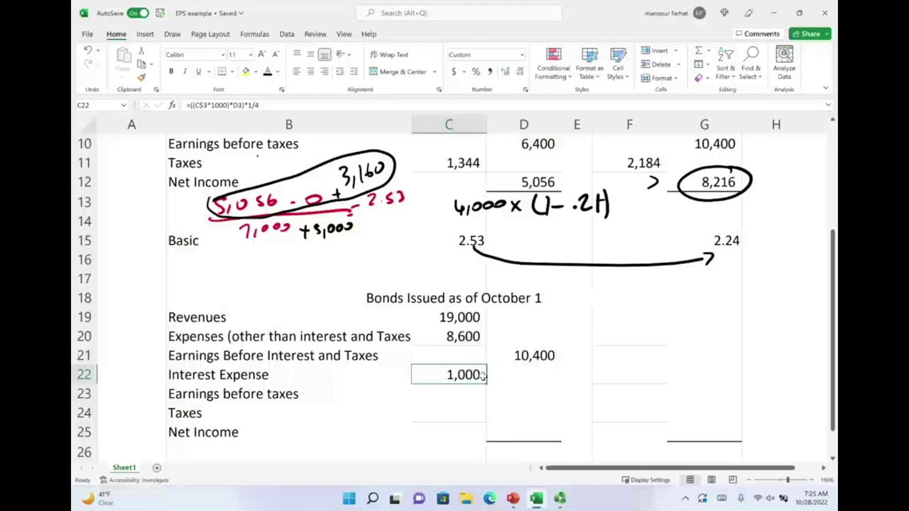
mouse_move(311, 410)
left_mouse_down()
mouse_move(321, 425)
mouse_move(395, 402)
mouse_move(306, 430)
mouse_move(372, 436)
mouse_move(413, 425)
mouse_move(449, 434)
mouse_move(417, 422)
mouse_move(469, 430)
mouse_move(465, 447)
left_mouse_up()
left_click_drag(324, 430, 321, 462)
left_click_drag(476, 421, 486, 435)
mouse_move(485, 420)
left_mouse_down()
mouse_move(476, 434)
mouse_move(498, 444)
mouse_move(525, 435)
mouse_move(526, 446)
left_mouse_up()
left_click_drag(539, 410, 542, 443)
left_click_drag(553, 408, 559, 452)
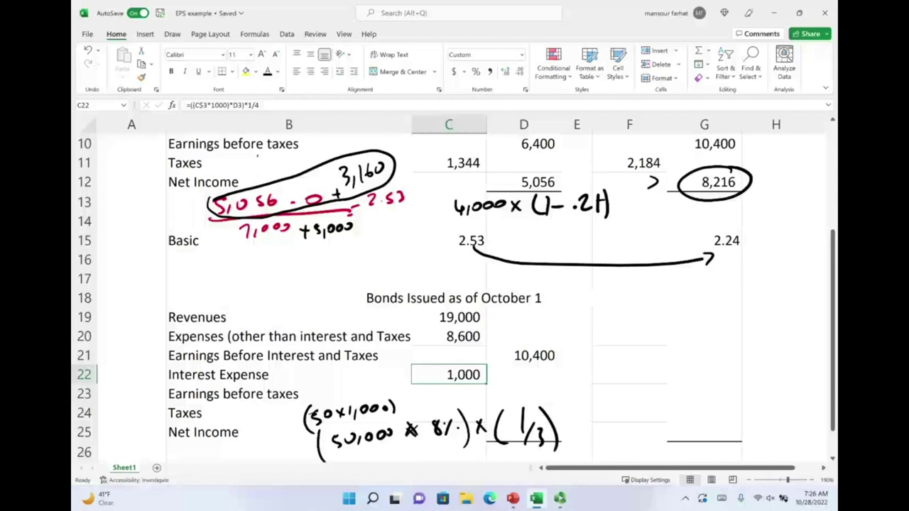
mouse_move(465, 362)
left_mouse_down()
mouse_move(431, 376)
mouse_move(470, 361)
left_mouse_up()
mouse_move(497, 421)
left_mouse_down()
mouse_move(535, 426)
mouse_move(447, 433)
mouse_move(320, 418)
mouse_move(391, 405)
mouse_move(369, 413)
left_mouse_up()
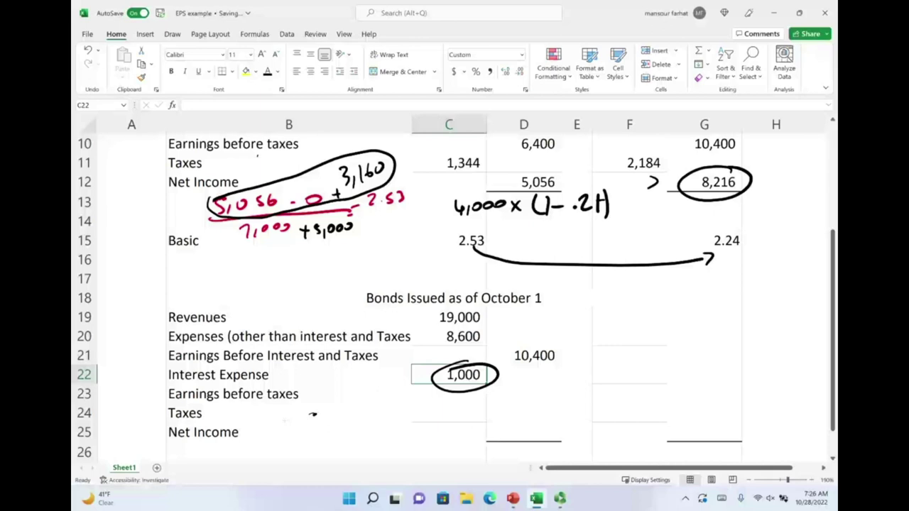
left_click(463, 392)
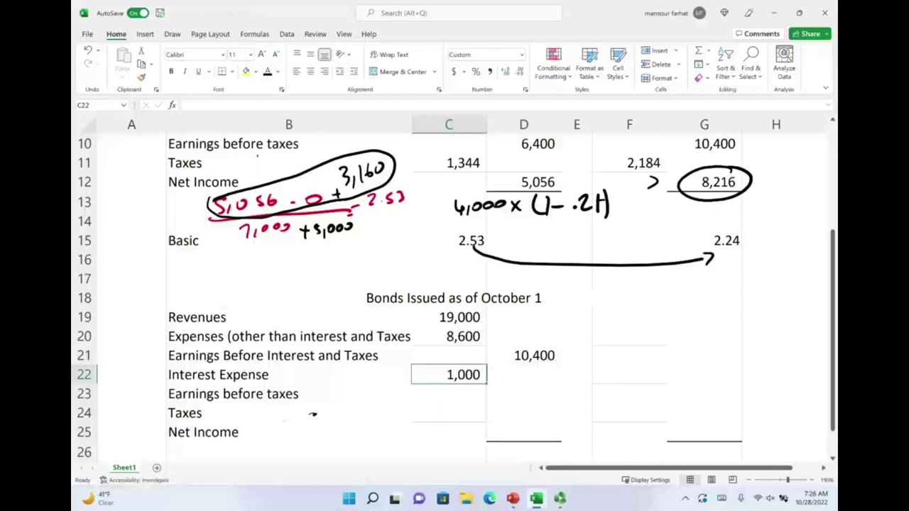
Reveal October 1 pre-tax earnings 9,400, taxes 1,974, net income 7,426 and basic EPS 3.71 in C28
left_click(517, 393)
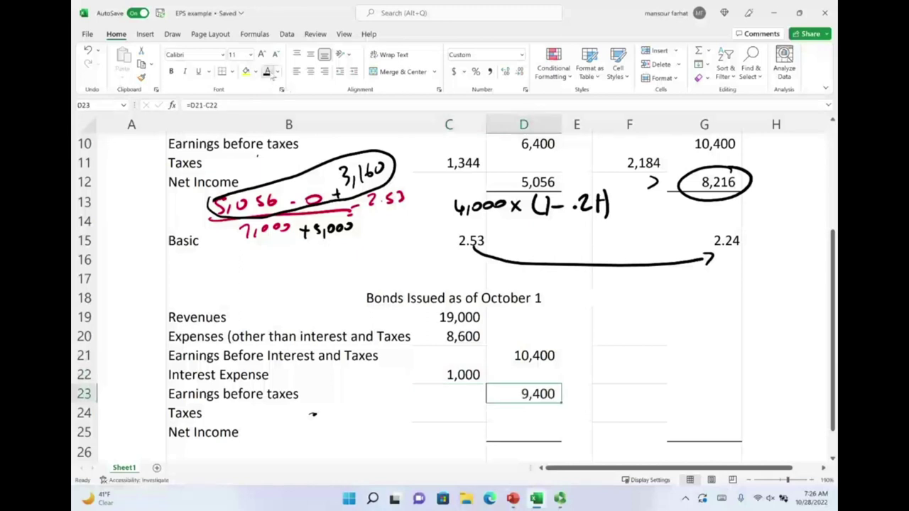
left_click(436, 413)
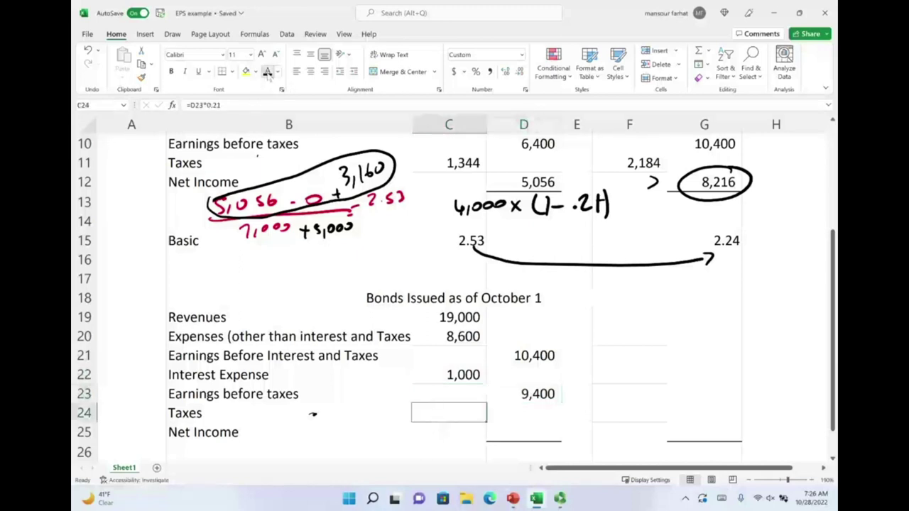
left_click(520, 435)
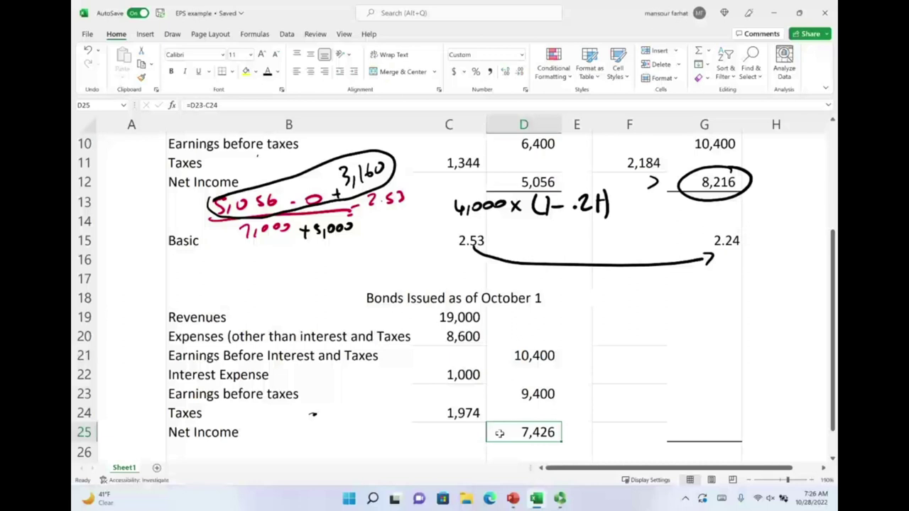
scroll(499, 434, "down", 2)
left_click(449, 375)
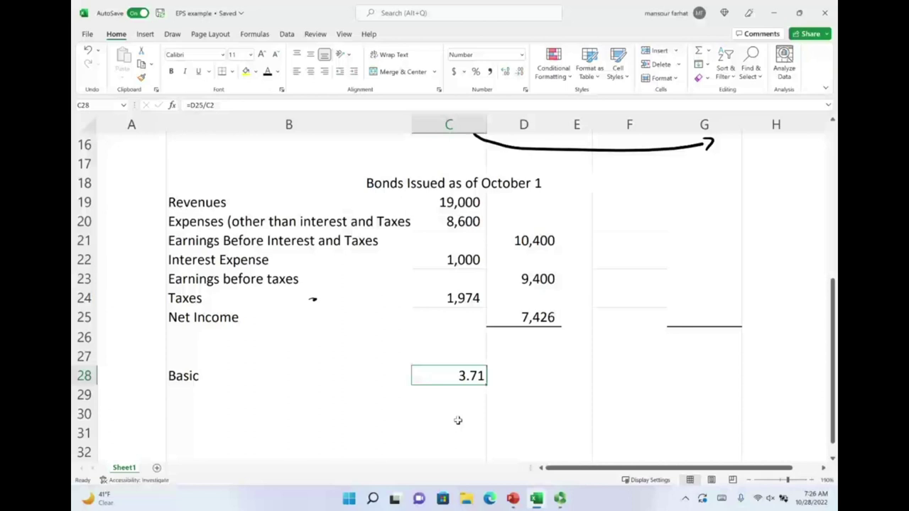
scroll(458, 420, "up", 1)
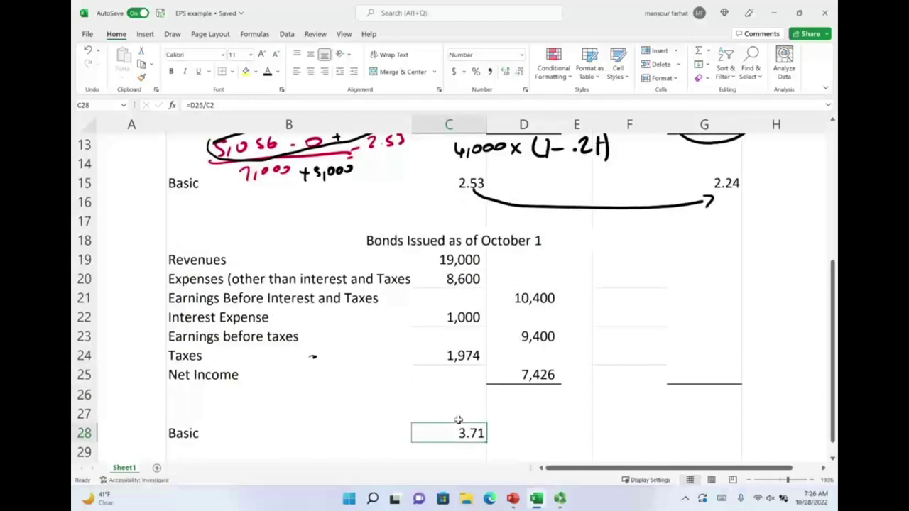
Cross out the 1,000 interest in ink and paste revenues, expenses and 10,400 into F19:G21
mouse_move(427, 308)
left_mouse_down()
mouse_move(435, 325)
mouse_move(424, 327)
left_mouse_up()
left_click_drag(640, 263, 683, 293)
type("19,000\t 8,600\t \t10,400")
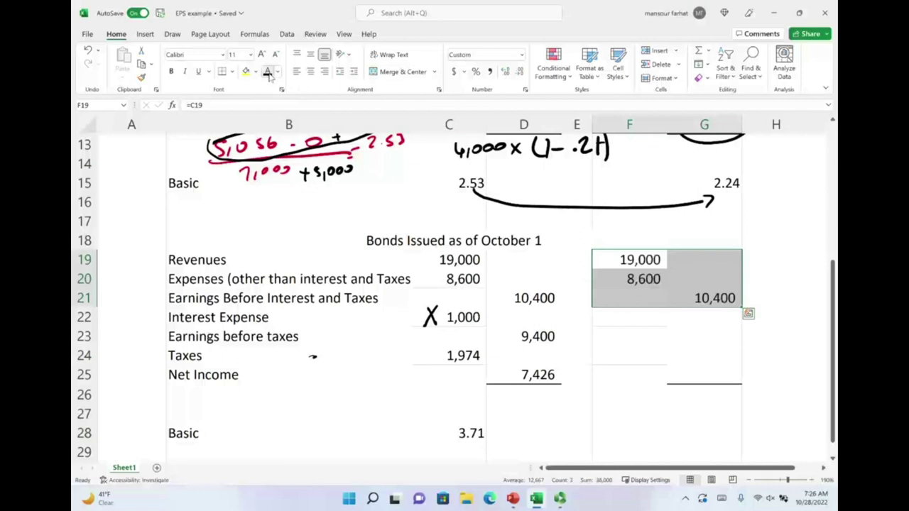
Reveal zero interest, 10,400, 2,184 taxes and 8,216 net income in F22:G25, then begin inking 7,426
left_click(648, 320)
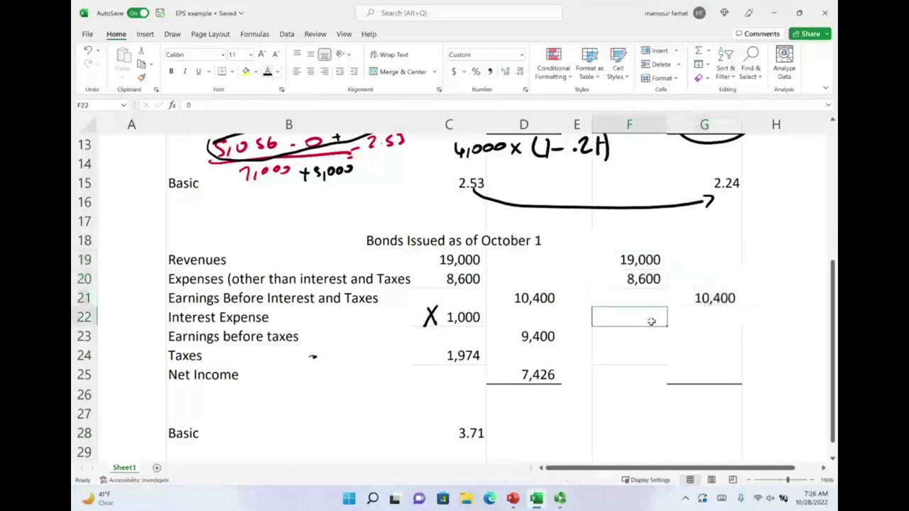
left_click(269, 72)
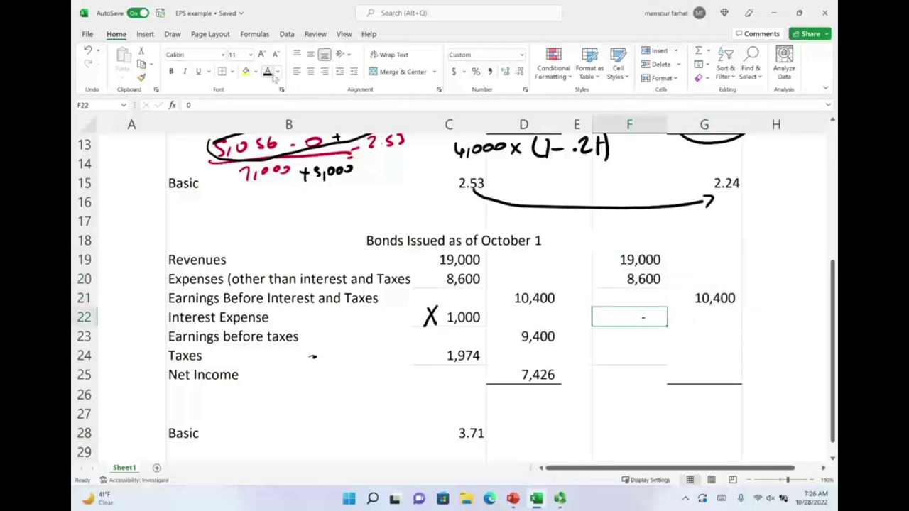
left_click(695, 338)
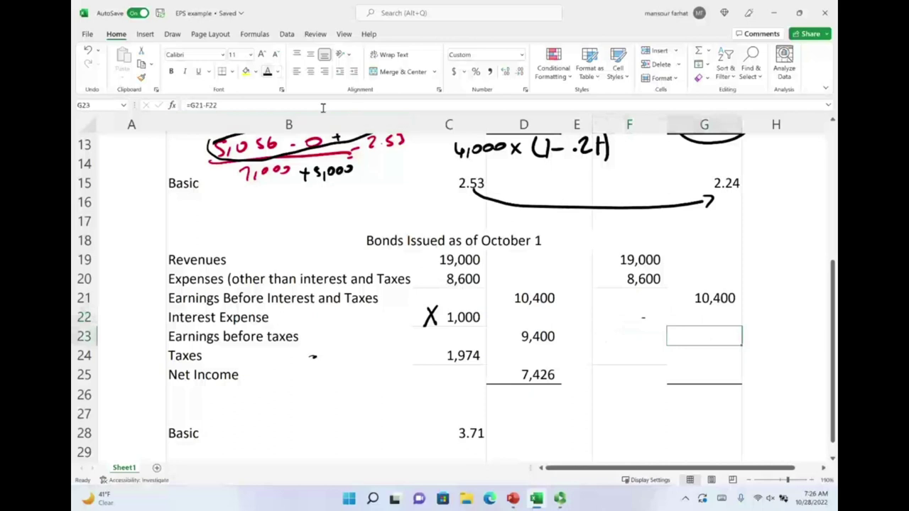
left_click(269, 72)
left_click(625, 352)
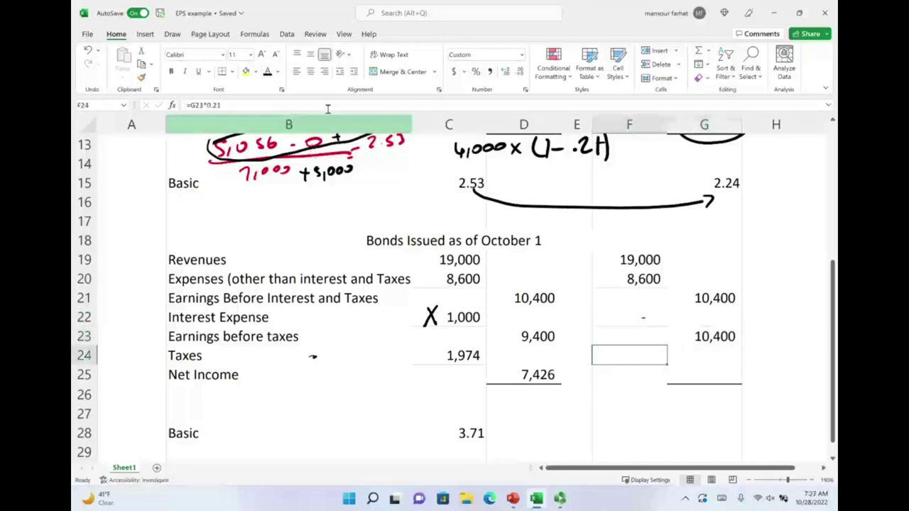
left_click(269, 72)
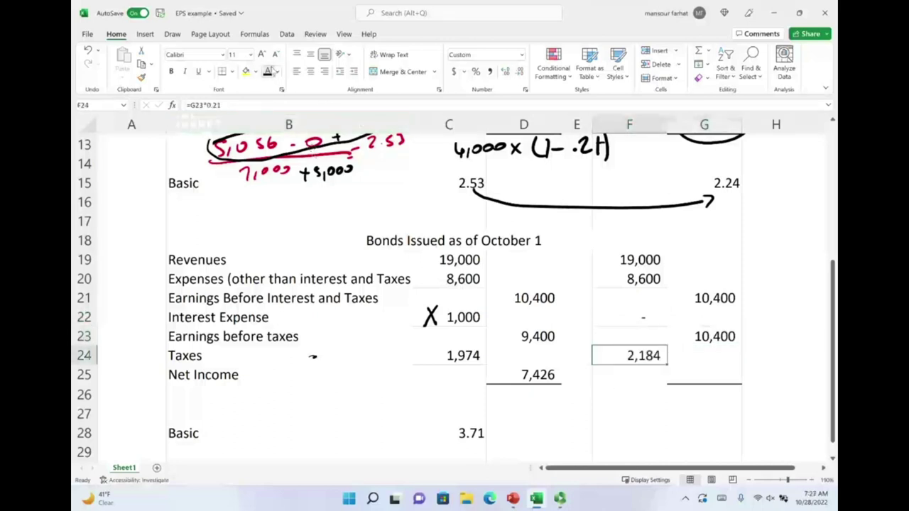
left_click(701, 378)
left_click(269, 72)
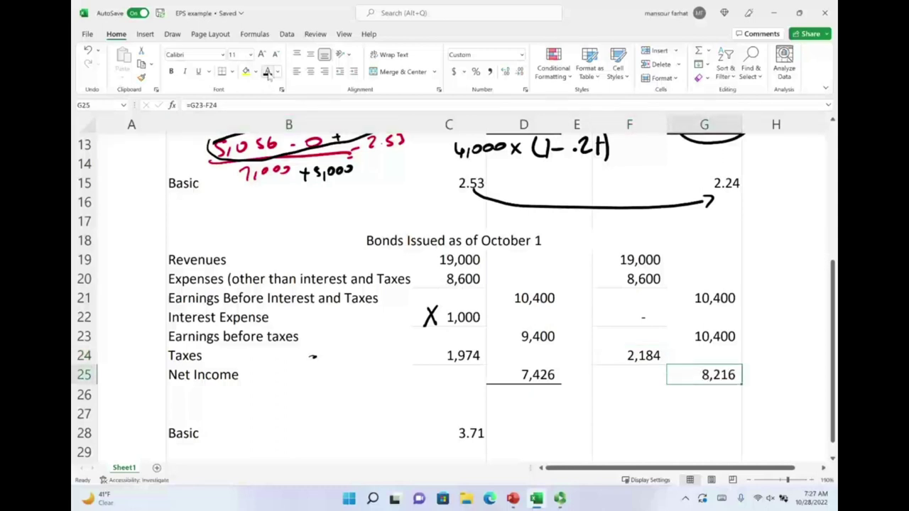
mouse_move(226, 389)
left_mouse_down()
mouse_move(240, 403)
mouse_move(278, 402)
left_mouse_up()
Extend the ink note to read 7,426 + 790 = 8,216
mouse_move(288, 390)
left_mouse_down()
mouse_move(283, 399)
mouse_move(308, 402)
left_mouse_up()
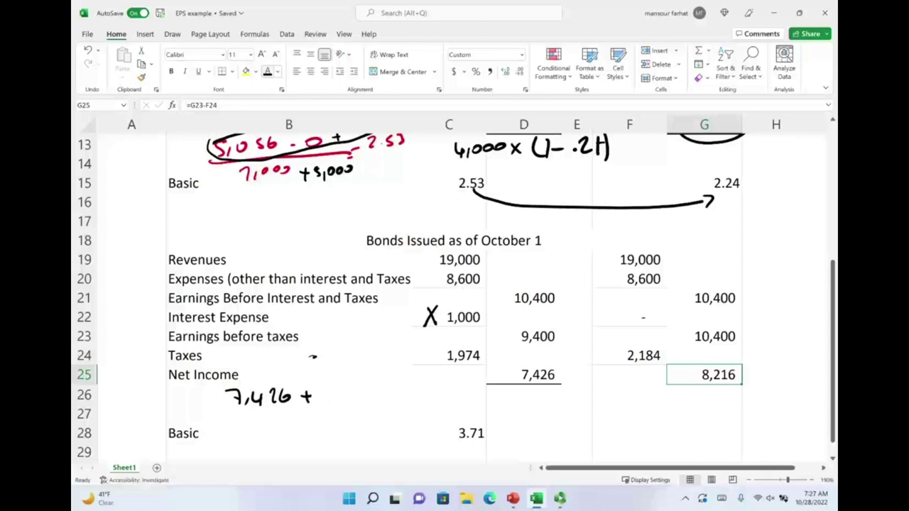
mouse_move(326, 387)
left_mouse_down()
mouse_move(332, 402)
mouse_move(357, 390)
mouse_move(353, 401)
left_mouse_up()
mouse_move(366, 386)
left_mouse_down()
mouse_move(362, 395)
mouse_move(367, 386)
left_mouse_up()
left_click_drag(387, 393, 399, 400)
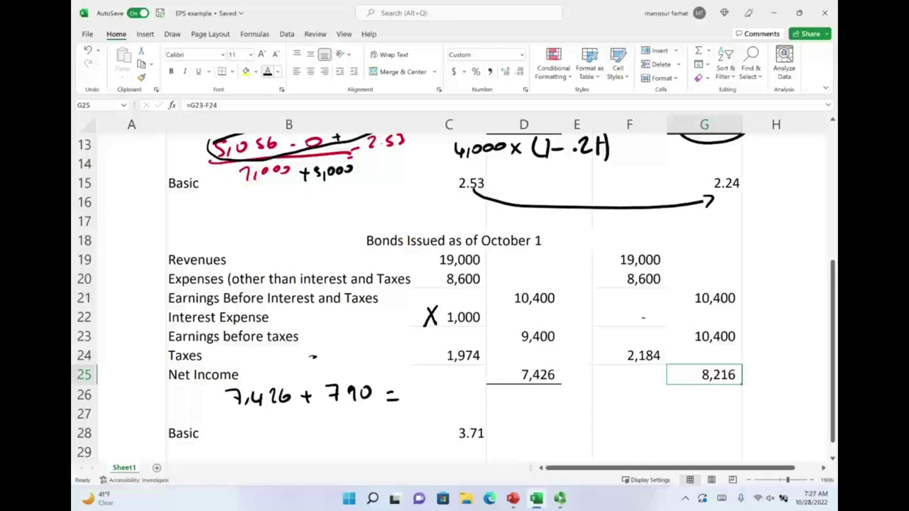
left_click_drag(348, 385, 350, 395)
left_click_drag(415, 388, 424, 404)
left_click_drag(430, 391, 441, 402)
mouse_move(454, 387)
left_mouse_down()
mouse_move(450, 398)
mouse_move(650, 382)
left_mouse_up()
Arrow the note to 8,216 in G25, draw a fraction bar, and write 2,000 + beneath
left_click_drag(641, 377, 649, 388)
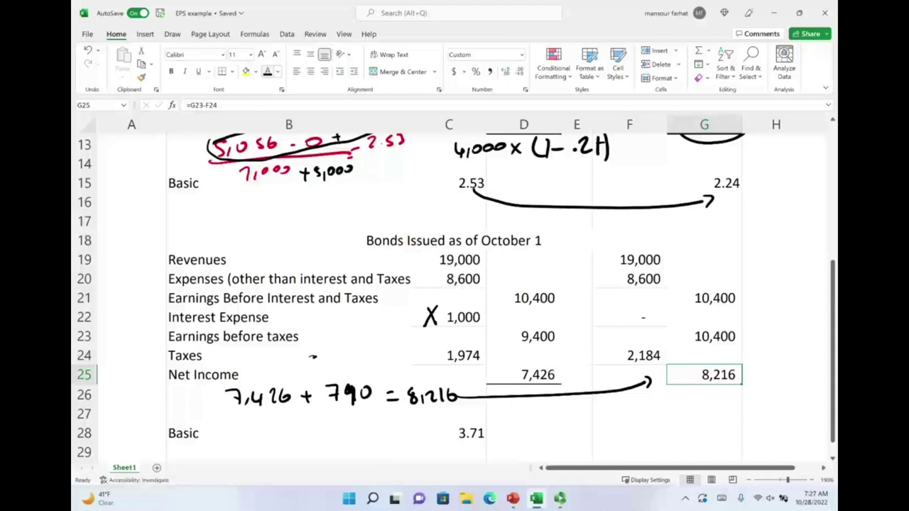
left_click_drag(223, 412, 482, 407)
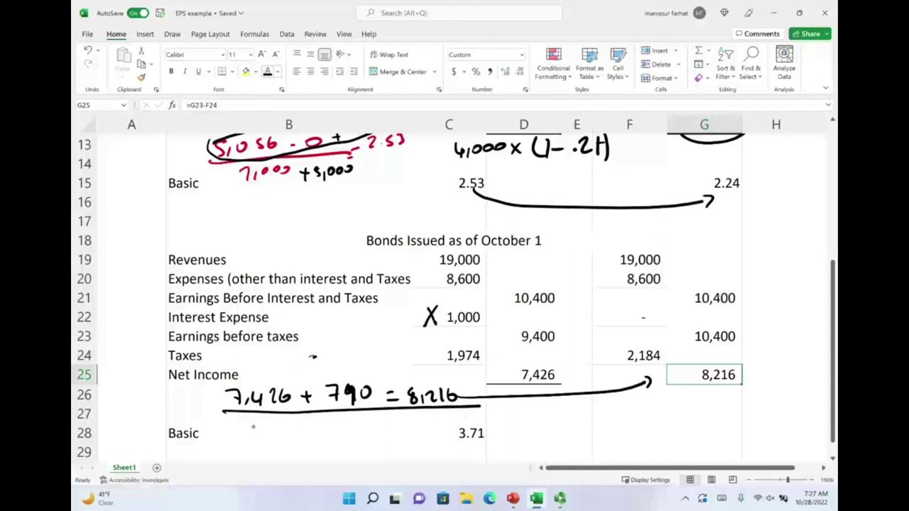
mouse_move(256, 425)
left_mouse_down()
mouse_move(280, 435)
mouse_move(346, 425)
mouse_move(339, 435)
left_mouse_up()
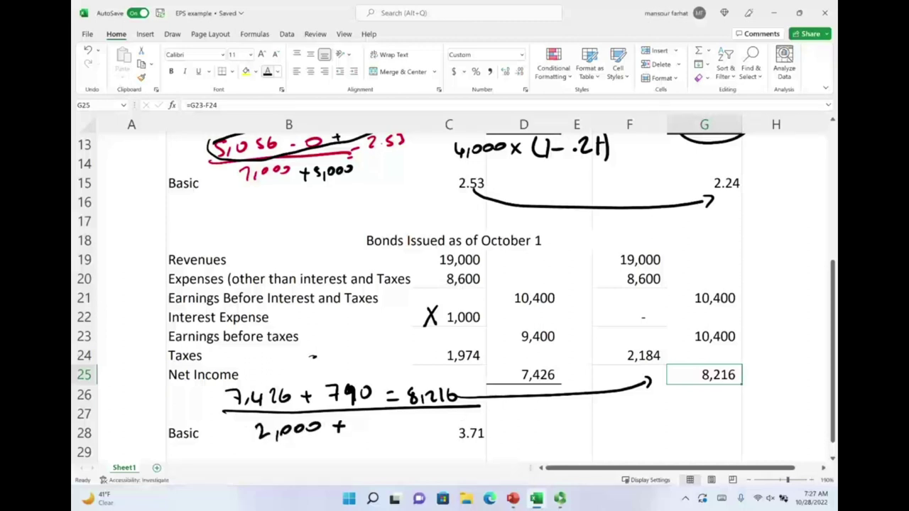
In red ink, circle the 1,000 interest, write (5,000 × 1/3) and note 1,650 beneath it
key("alt+a")
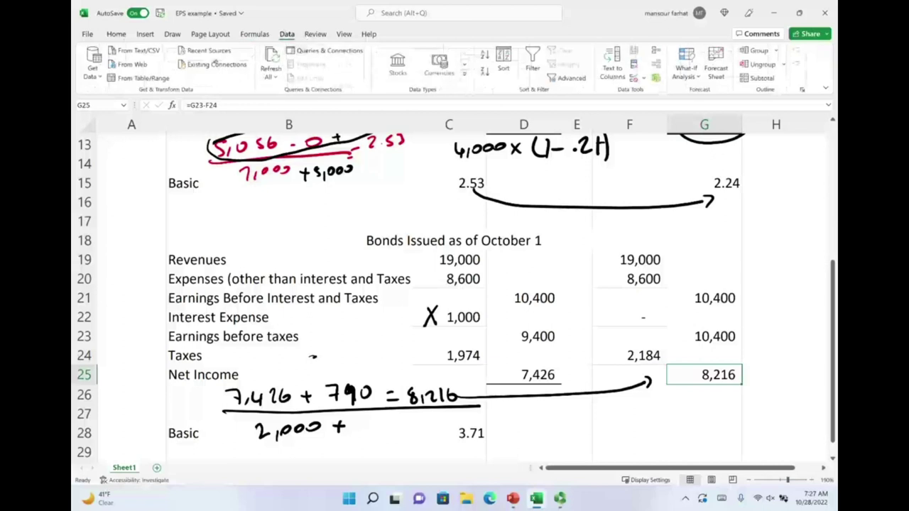
key("alt+r")
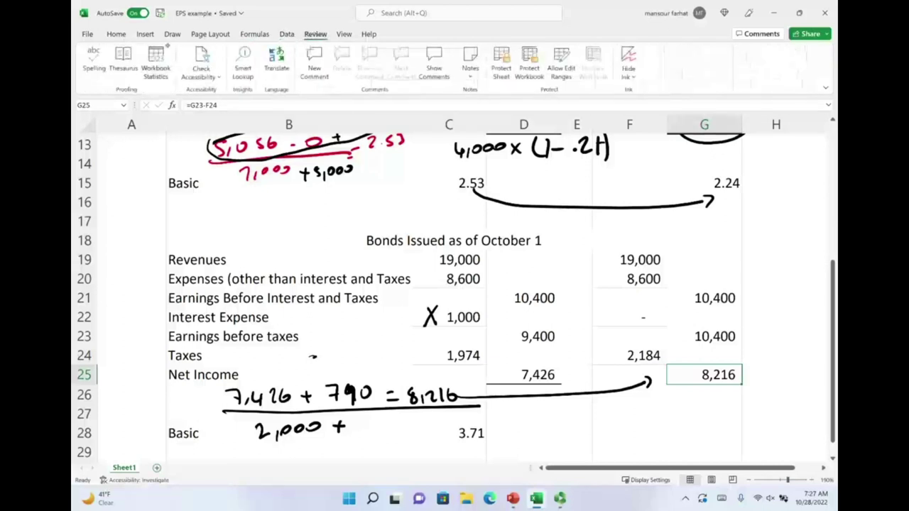
key("alt+j")
key("i")
mouse_move(472, 305)
left_mouse_down()
mouse_move(494, 314)
mouse_move(454, 307)
left_mouse_up()
mouse_move(368, 416)
left_mouse_down()
mouse_move(392, 432)
mouse_move(448, 418)
mouse_move(466, 425)
mouse_move(474, 415)
mouse_move(489, 435)
left_mouse_up()
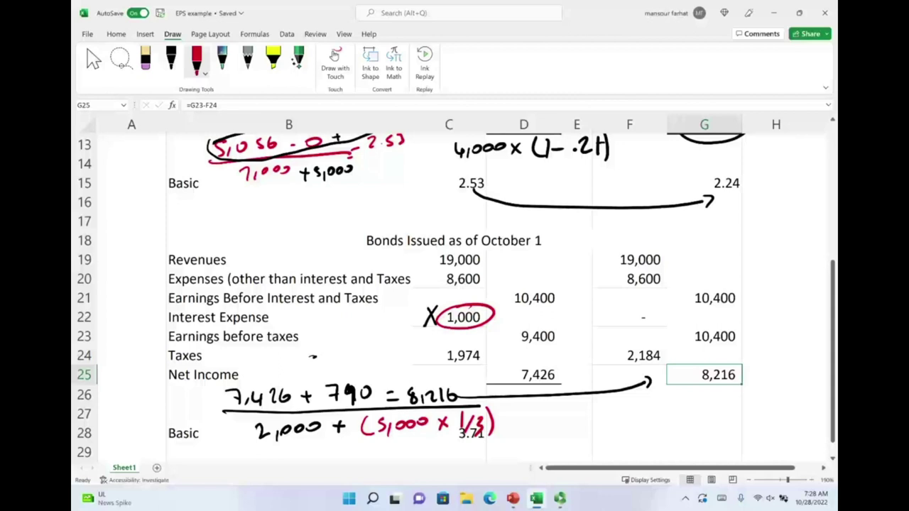
left_click_drag(395, 442, 396, 456)
mouse_move(402, 449)
left_mouse_down()
mouse_move(426, 453)
mouse_move(441, 439)
left_mouse_up()
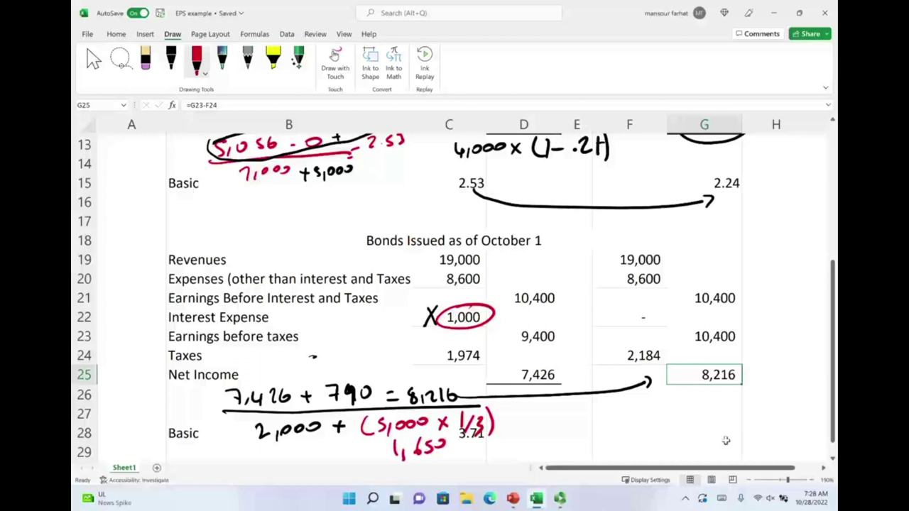
left_click(700, 419)
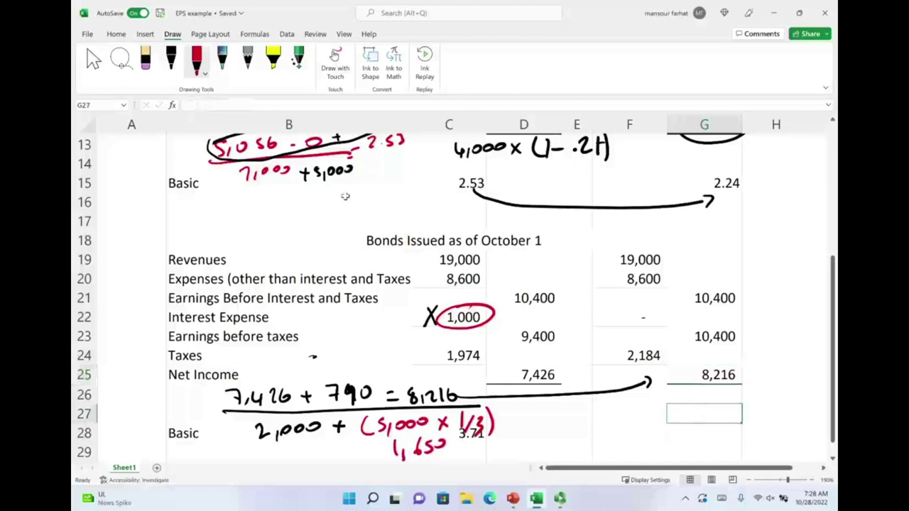
Paste the 2.24 result and set G27 to =G25/(C2+(1/3*G3))
left_click(615, 413)
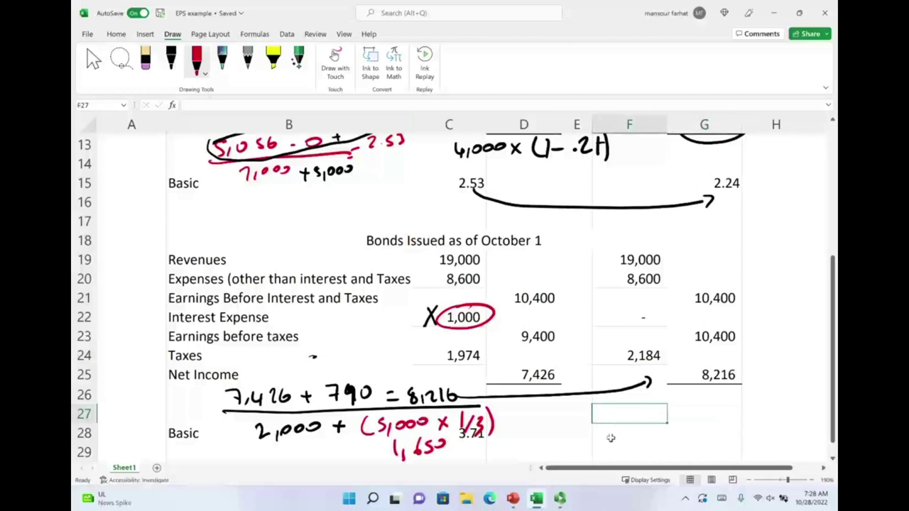
left_click_drag(610, 435, 690, 433)
right_click(687, 420)
key("Escape")
left_click_drag(619, 432, 725, 424)
right_click(702, 426)
key("Escape")
type("2.24")
left_click(726, 423)
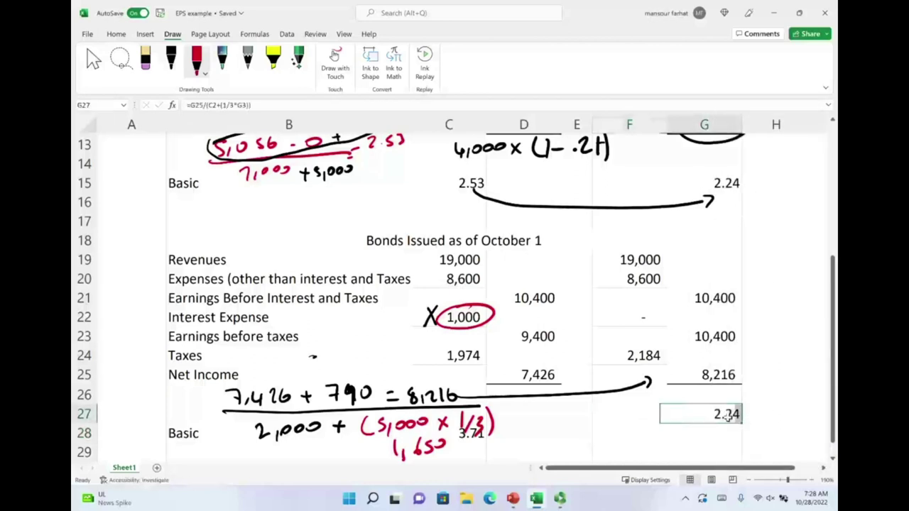
double_click(727, 424)
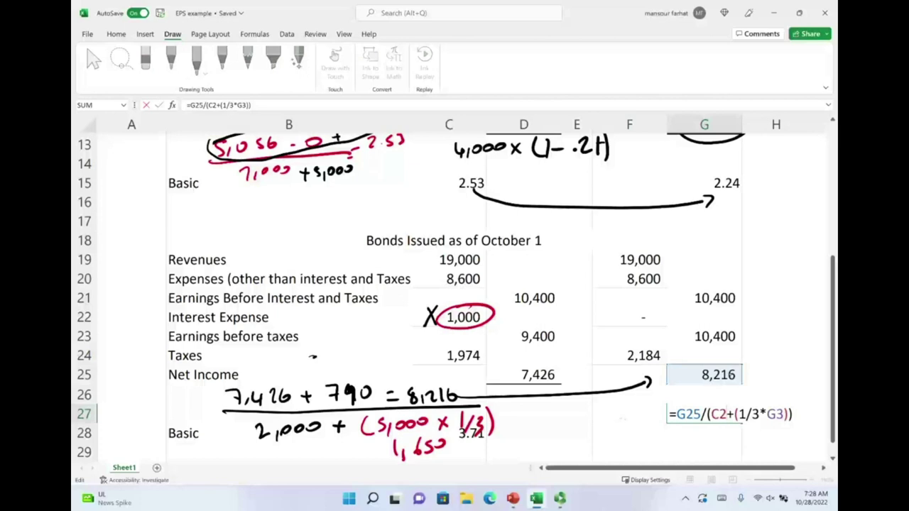
mouse_move(724, 362)
left_mouse_down()
mouse_move(743, 380)
mouse_move(769, 370)
left_mouse_up()
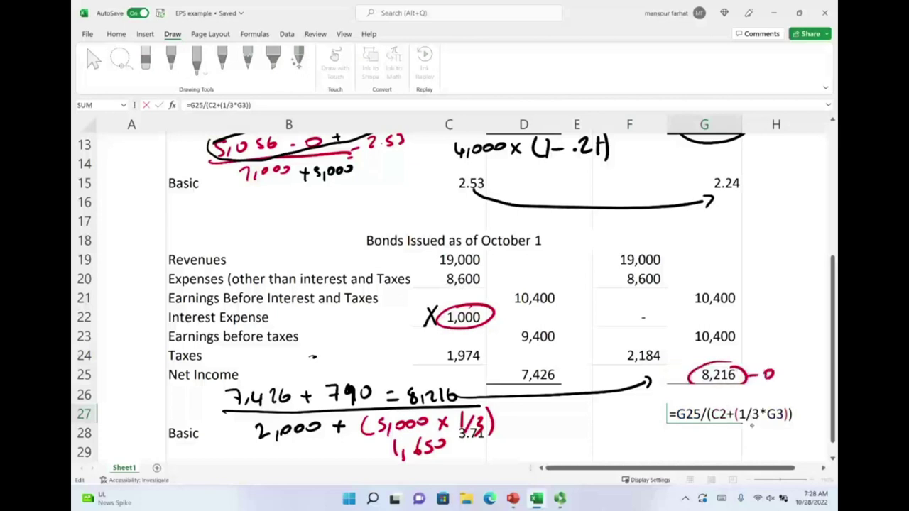
key("Return")
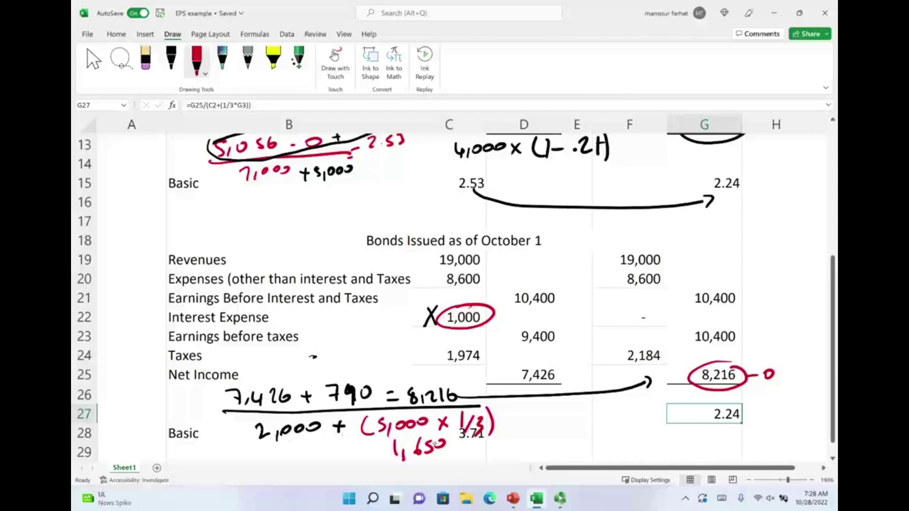
Circle 2.24 in red, erase the × 1/3 and 1,650 notes, and arrow 3.71 to 2.24
mouse_move(736, 402)
left_mouse_down()
mouse_move(732, 431)
mouse_move(712, 402)
left_mouse_up()
left_click_drag(499, 433, 398, 455)
mouse_move(471, 442)
left_mouse_down()
mouse_move(478, 449)
mouse_move(709, 436)
left_mouse_up()
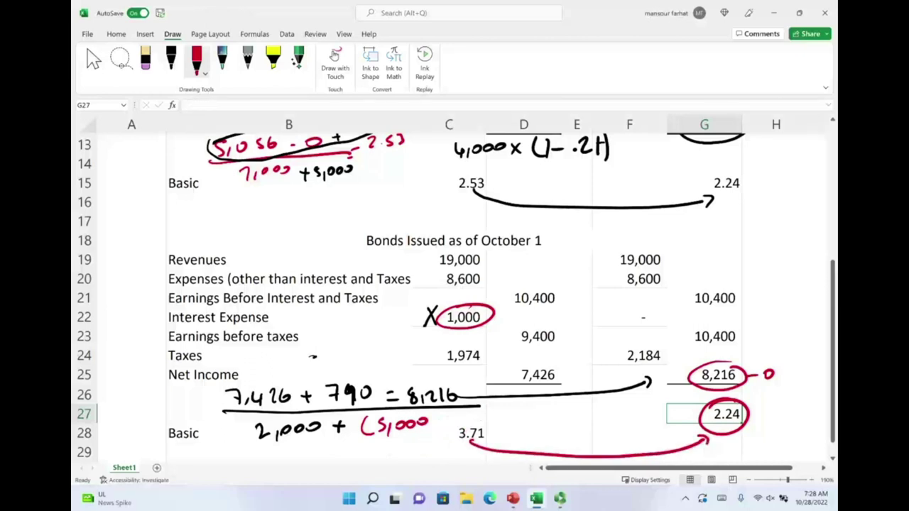
Erase the tax-adjustment note, red 5,056 calculation, 3,160 loop and ink below net income
scroll(463, 422, "up", 4)
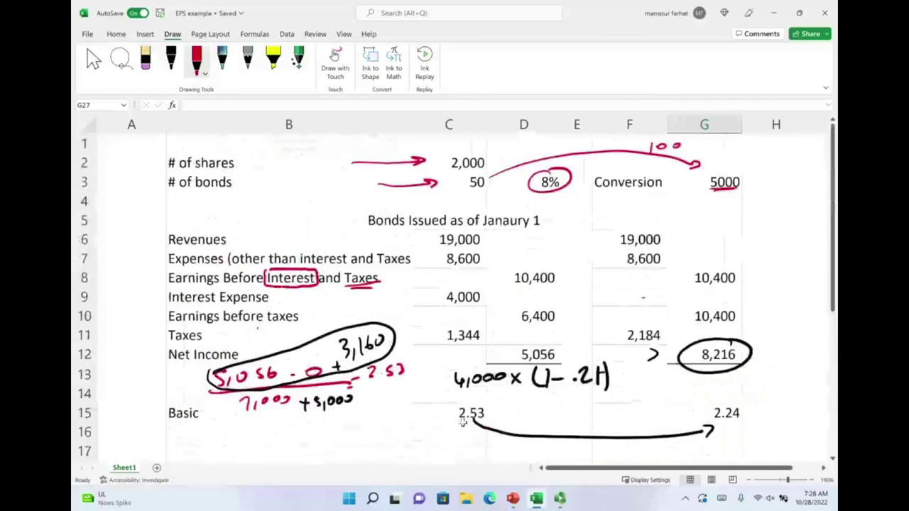
left_click_drag(295, 250, 537, 361)
left_click(589, 368)
left_click(608, 381)
key("Delete")
left_click(391, 377)
key("Delete")
left_click(362, 347)
key("Delete")
left_click(327, 402)
key("Delete")
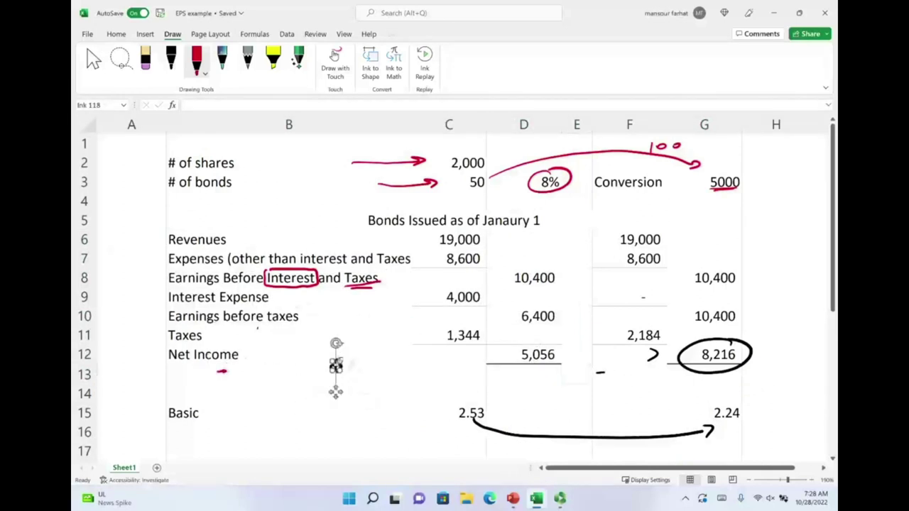
Check the D12 and C9 formulas, then erase the 8,216 circle and the F12 ink mark
left_click(534, 354)
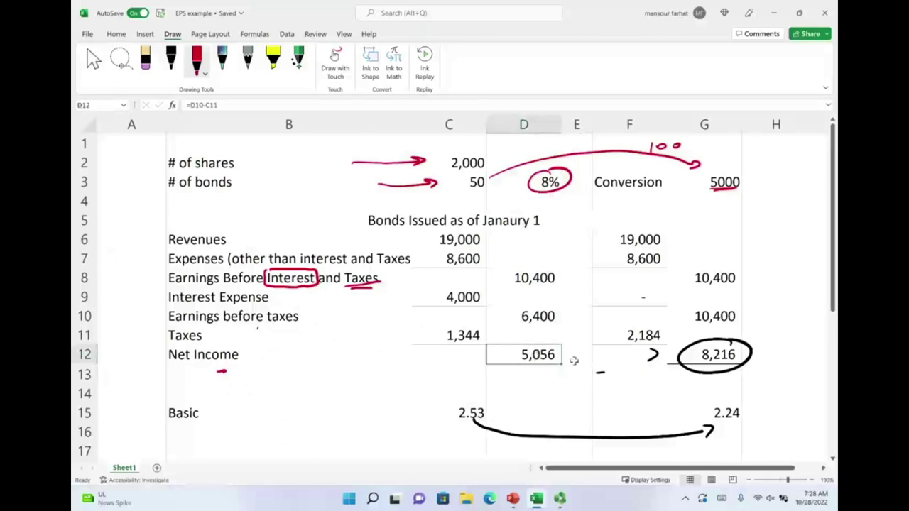
left_click(467, 297)
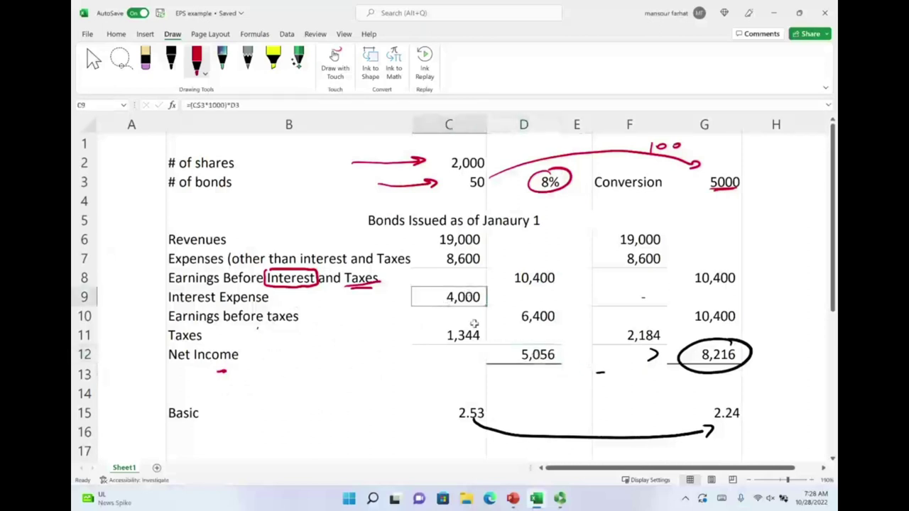
left_click_drag(647, 224, 759, 354)
left_click(753, 354)
key("Delete")
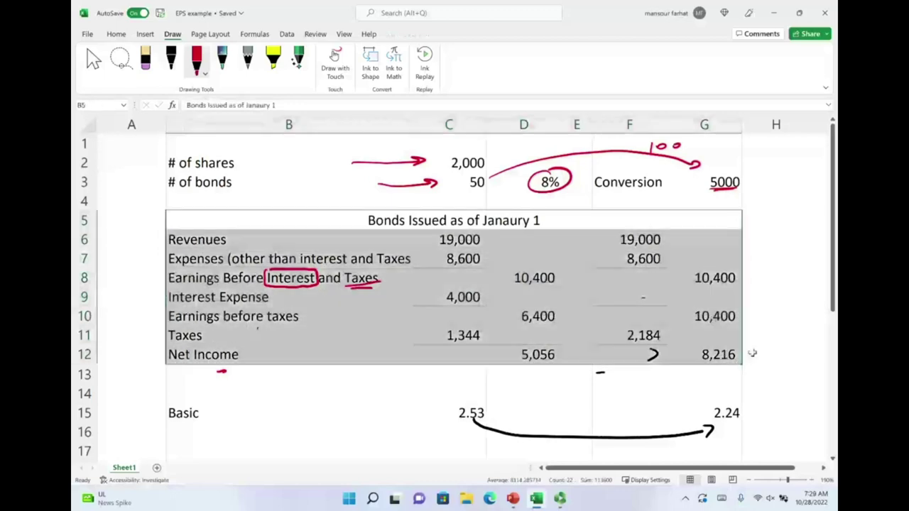
left_click(652, 355)
key("Delete")
left_click(629, 297)
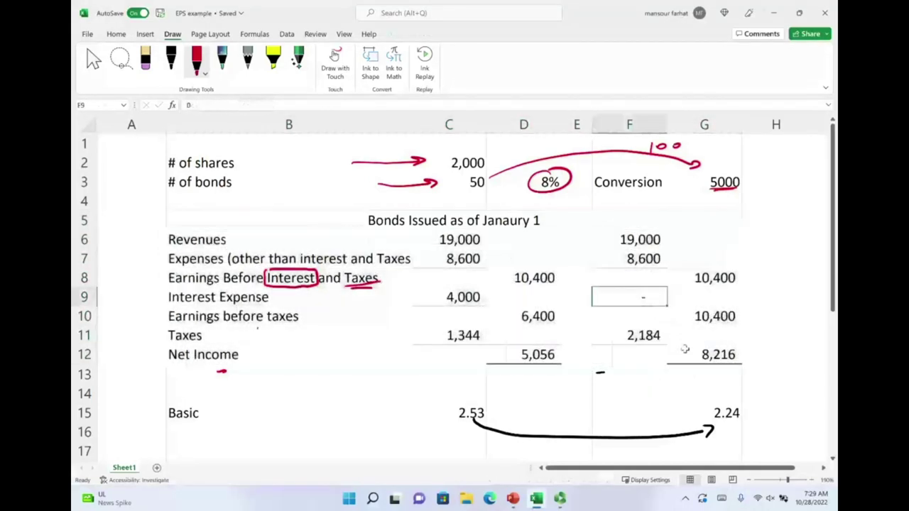
scroll(685, 349, "down", 1)
scroll(684, 349, "down", 3)
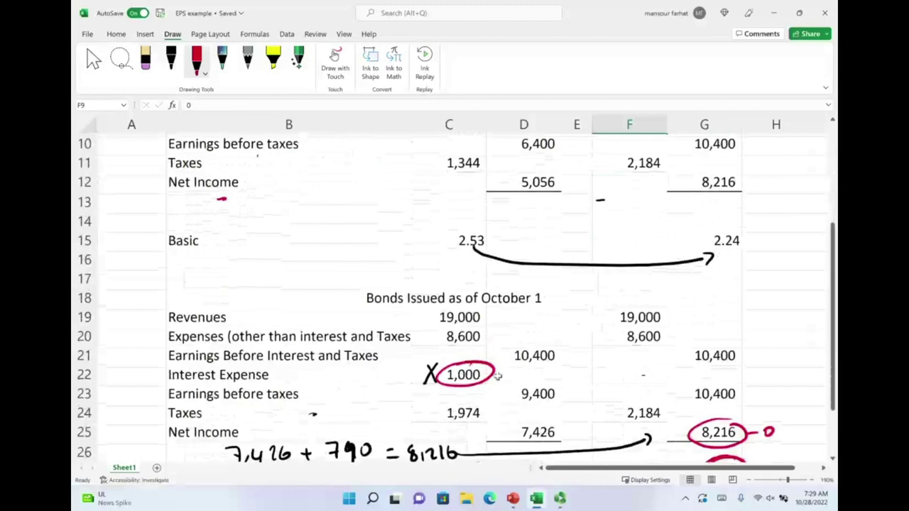
Erase the circle around 1,000, the X beside it, and the circle around 8,216
left_click(496, 377)
key("Delete")
left_click(435, 375)
key("Delete")
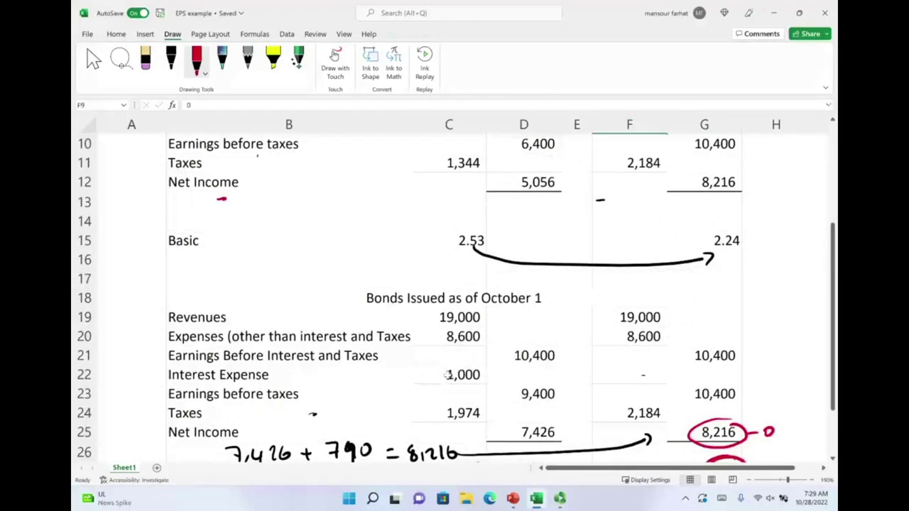
scroll(450, 377, "down", 1)
left_click(471, 317)
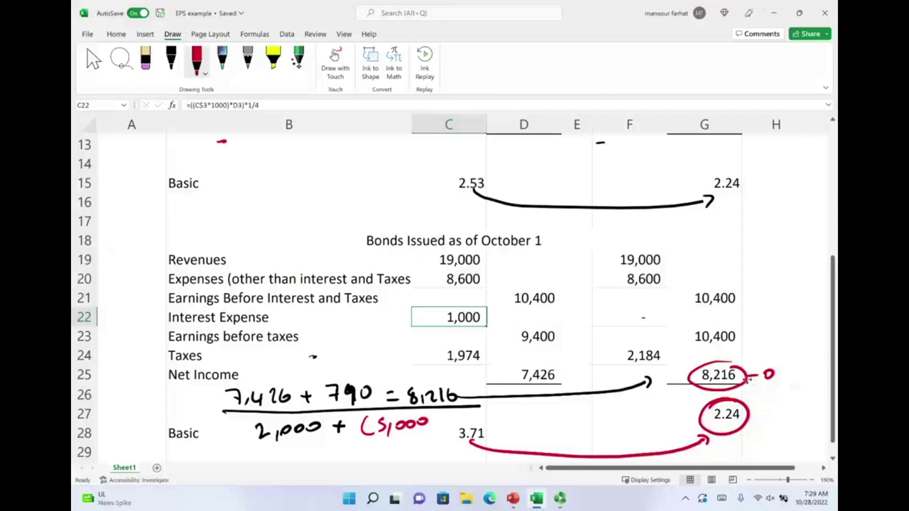
left_click(752, 377)
key("Delete")
Erase the 2.24 circle, the red arrow from 3.71, the (5,000 ink and the 8,216 arrow
left_click(752, 408)
left_click(750, 409)
key("Delete")
left_click(704, 441)
key("Delete")
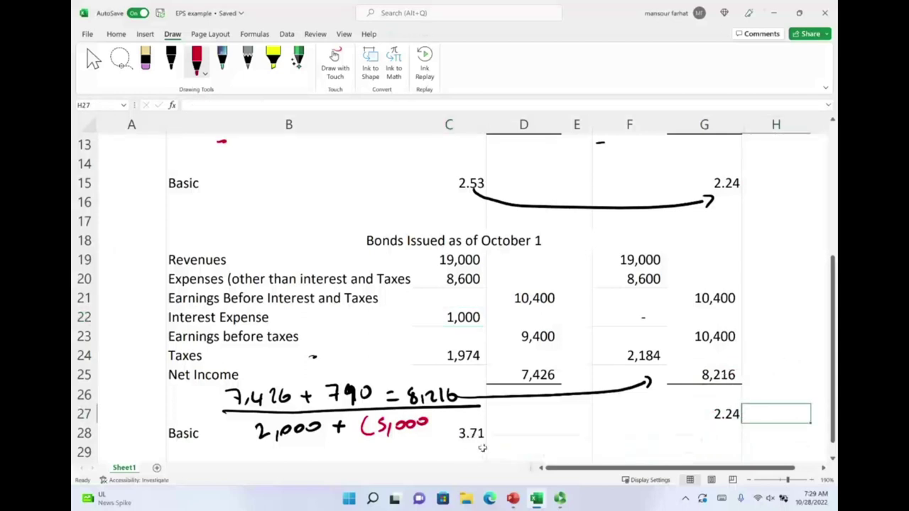
left_click(384, 430)
key("Delete")
left_click(415, 403)
key("Delete")
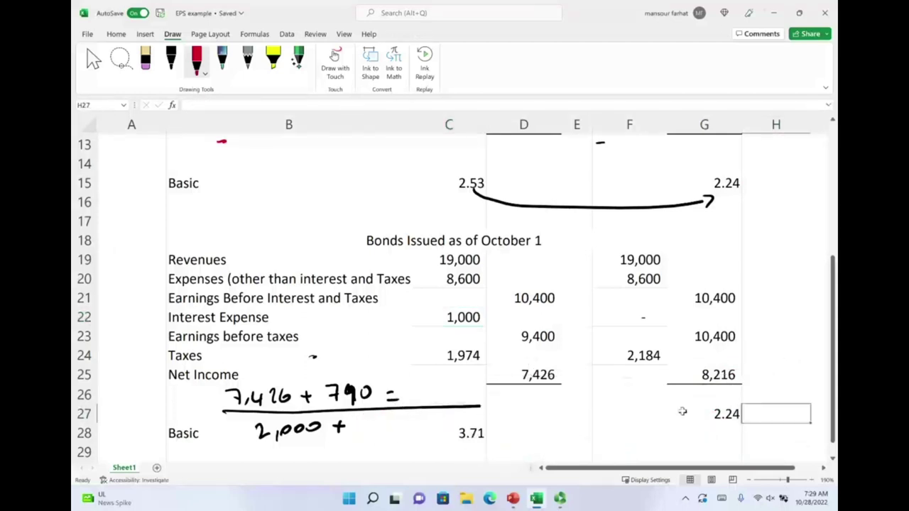
Erase the handwritten 2,000 +, fraction line and 790 = ink, leaving 7,426 + selected
left_click(347, 399)
left_click(337, 427)
key("Delete")
left_click(346, 408)
key("Delete")
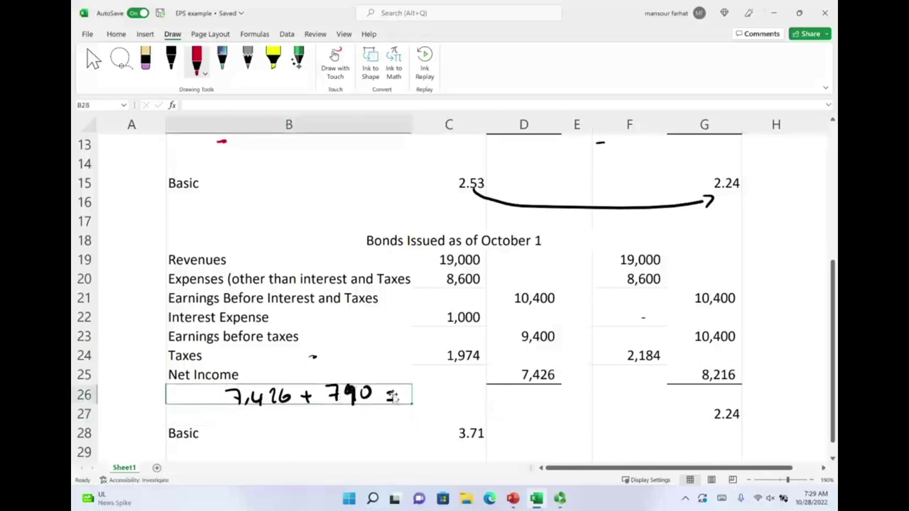
left_click(350, 394)
key("Delete")
left_click(324, 392)
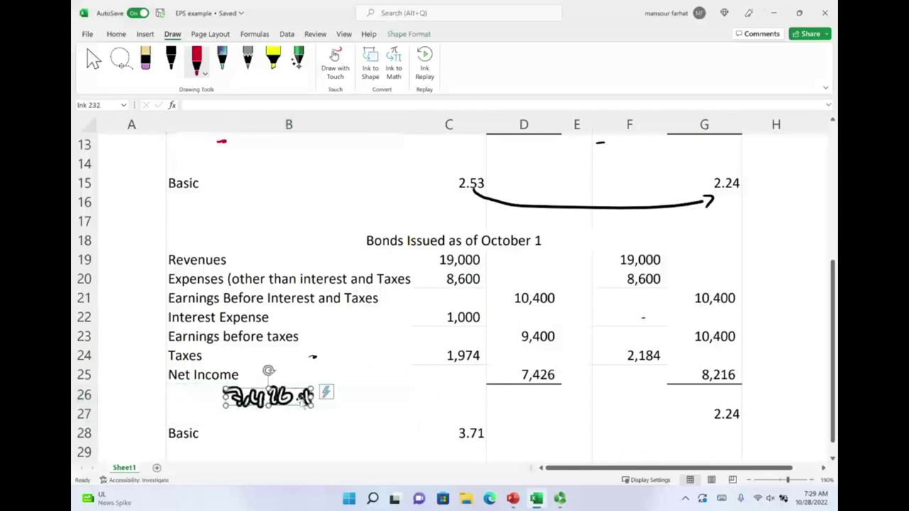